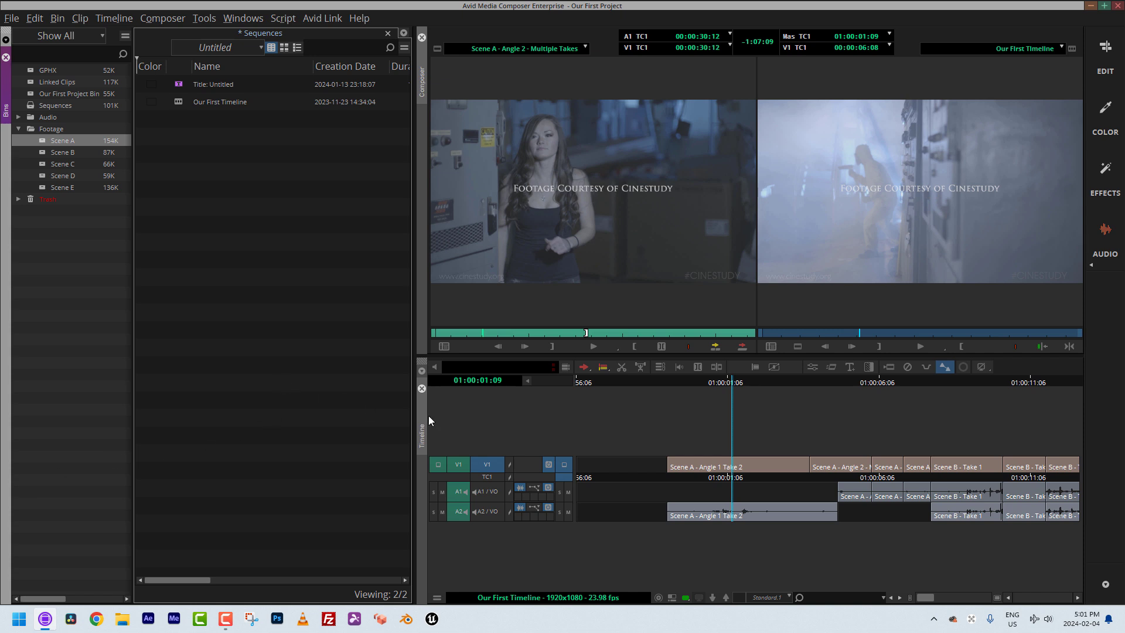
Scrub through Our First Timeline and inspect the Scene A and Scene B clips for missing media.
click(712, 451)
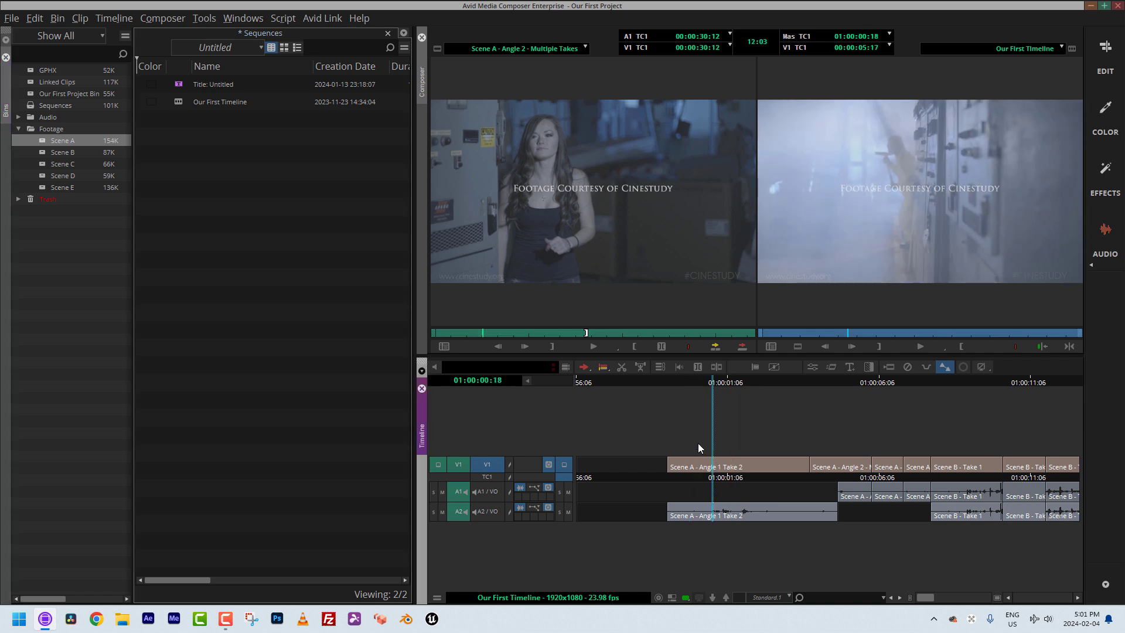
drag(667, 472, 1011, 445)
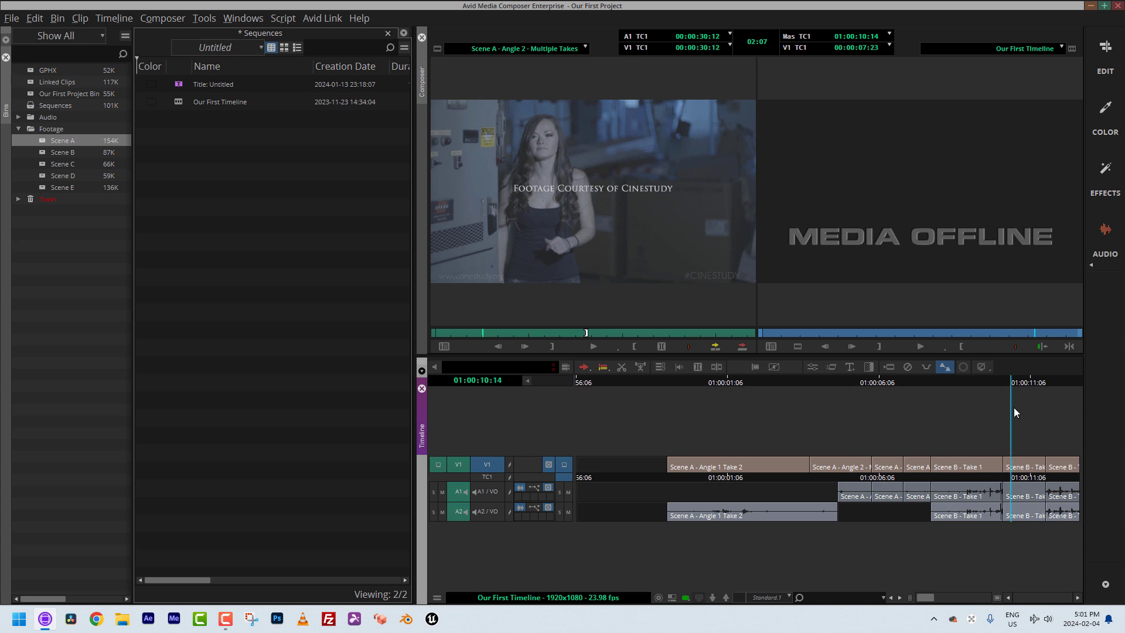
mouse_move(1027, 450)
mouse_down()
mouse_move(1110, 472)
mouse_move(806, 457)
mouse_move(722, 482)
mouse_move(1079, 460)
mouse_move(1016, 469)
mouse_up()
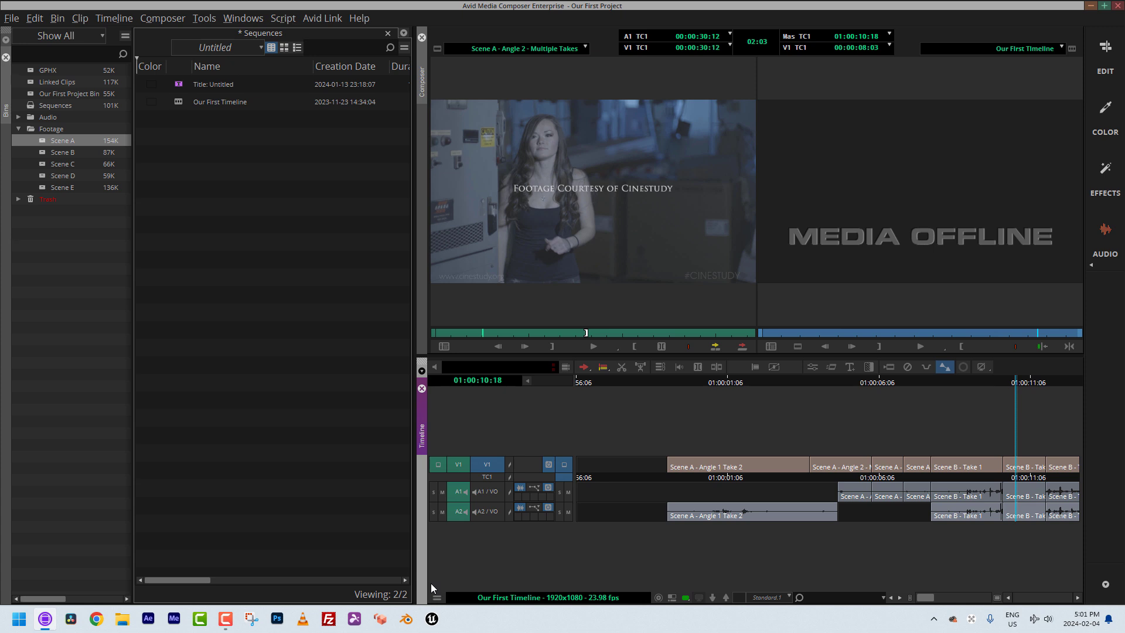
drag(712, 473, 966, 469)
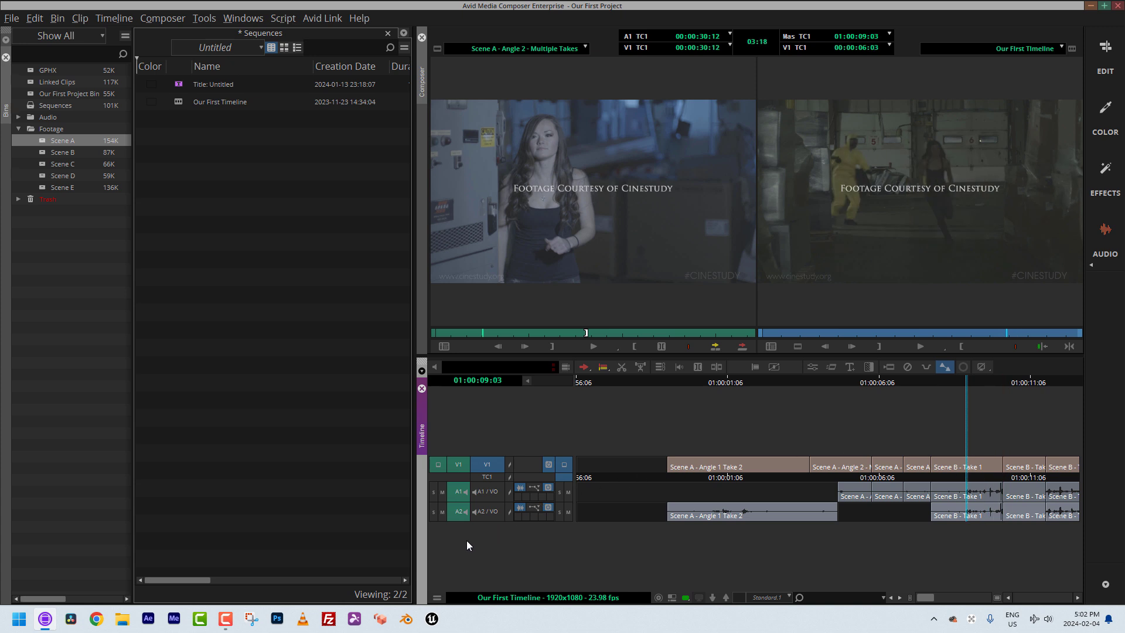
Enable timeline clip coloring for Offline, Proxy, Linked Clips, Mixed Rates and SD/HD, keeping the default colors.
click(437, 598)
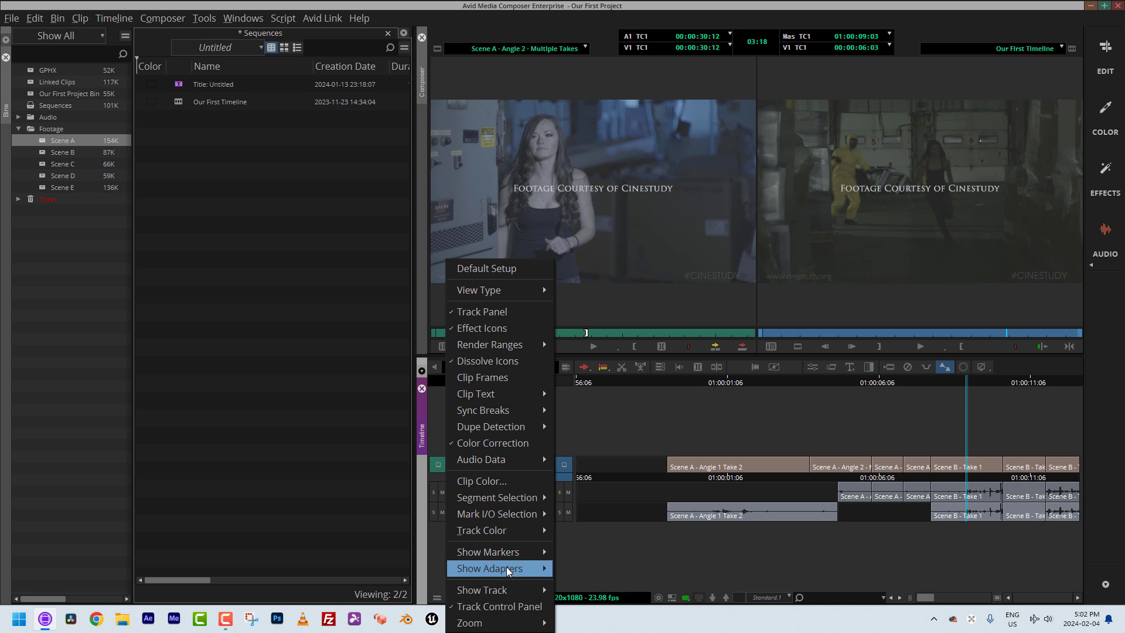
click(508, 481)
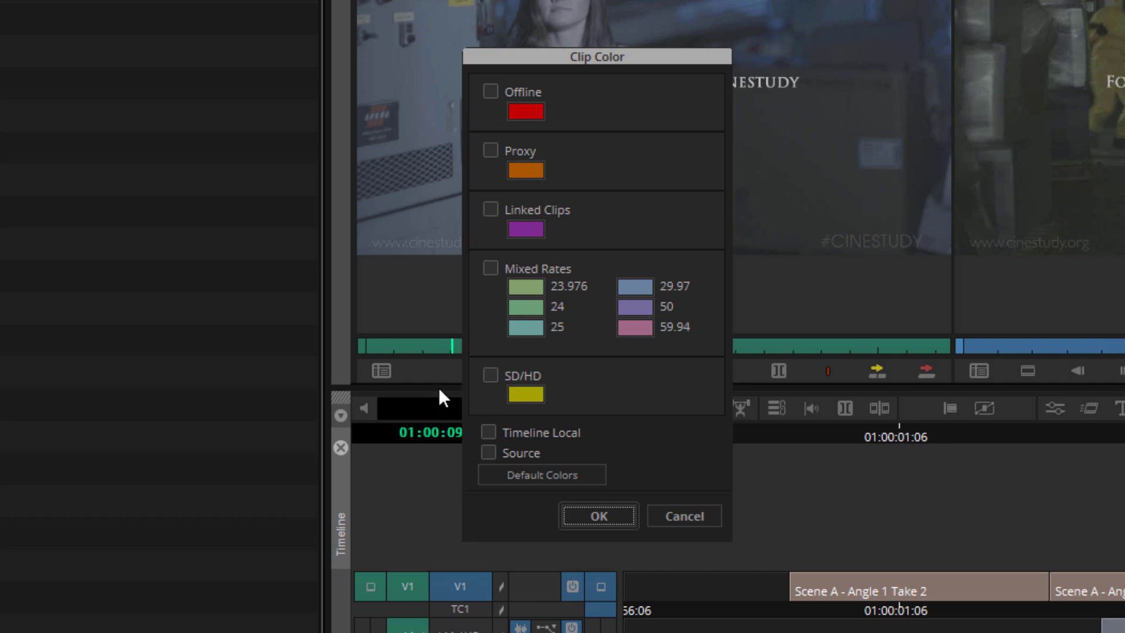
click(489, 91)
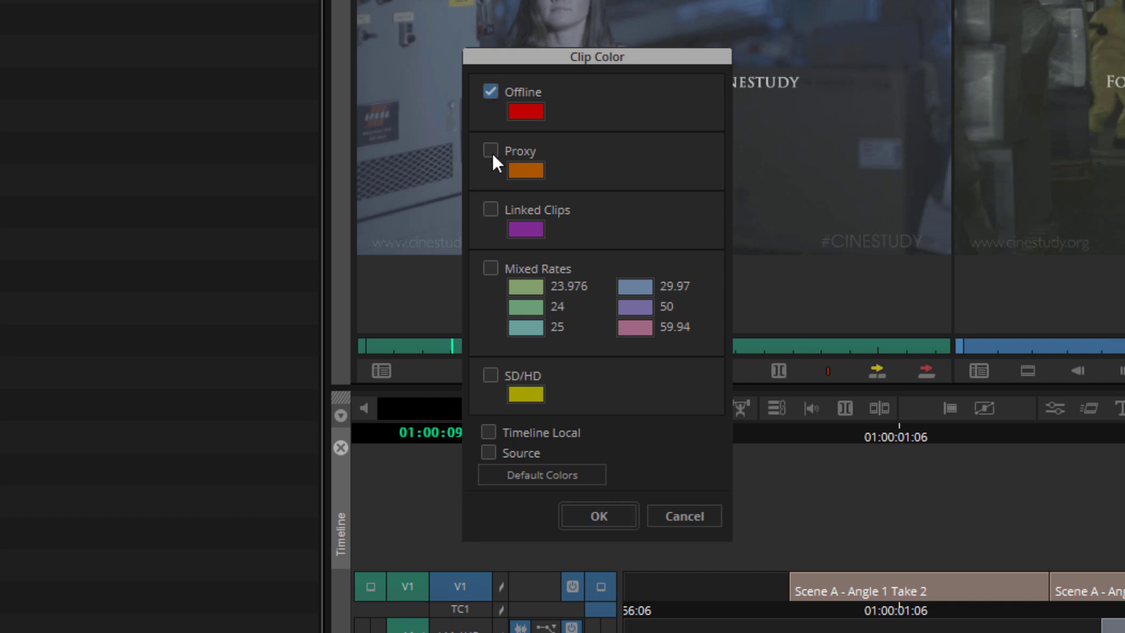
click(491, 375)
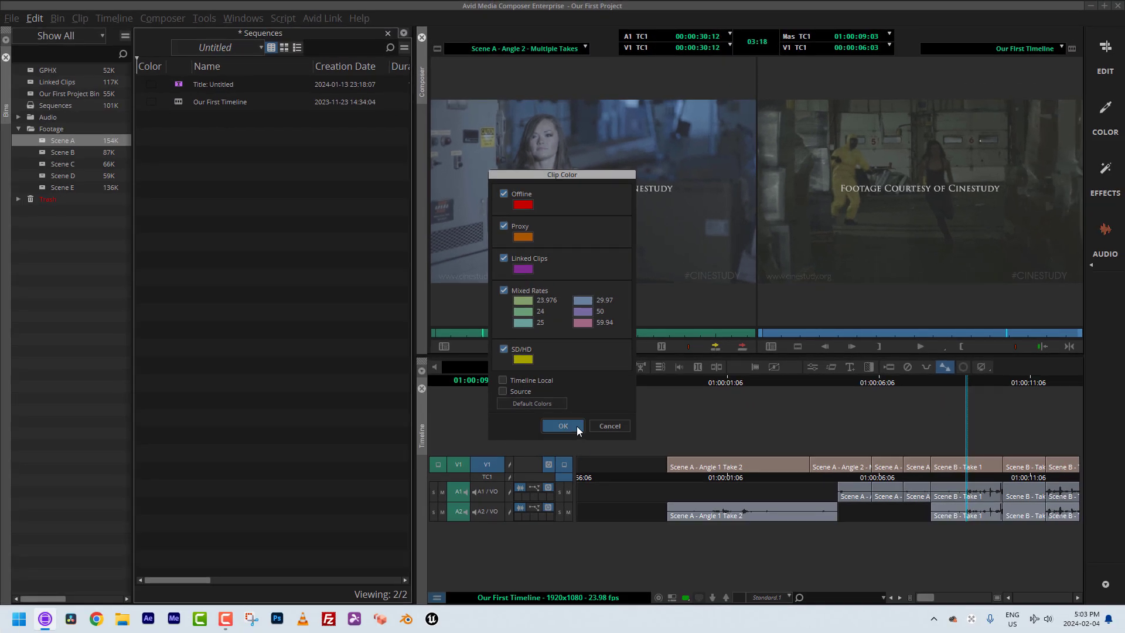
click(562, 426)
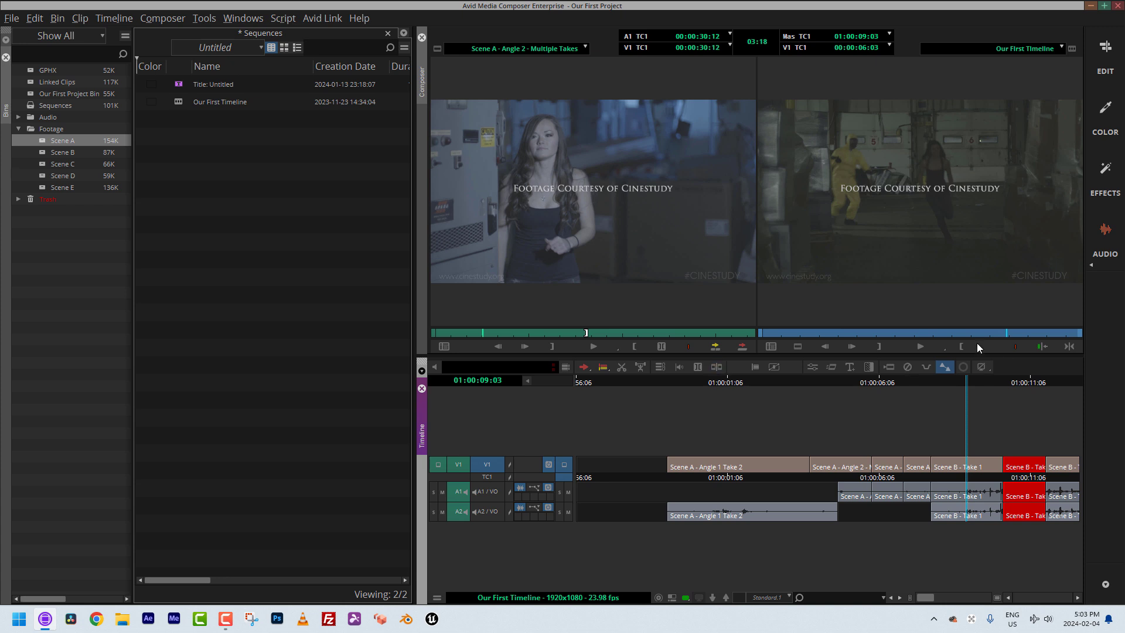
Inspect normal and red clips across the timeline and review the Clip Color settings without changing them.
click(873, 490)
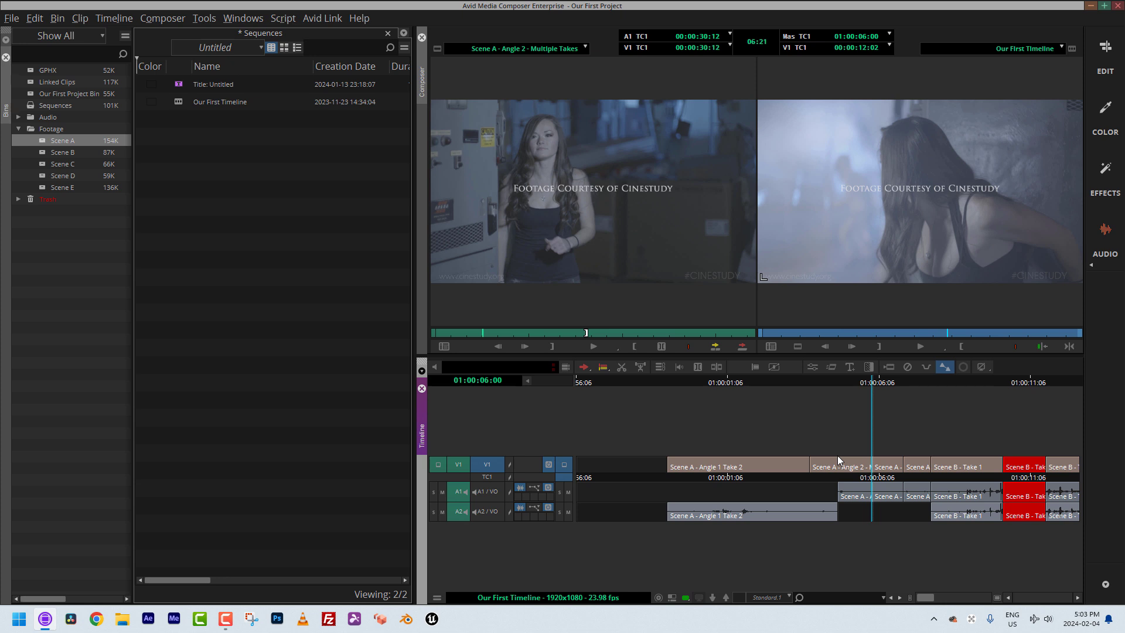
drag(993, 478, 1020, 468)
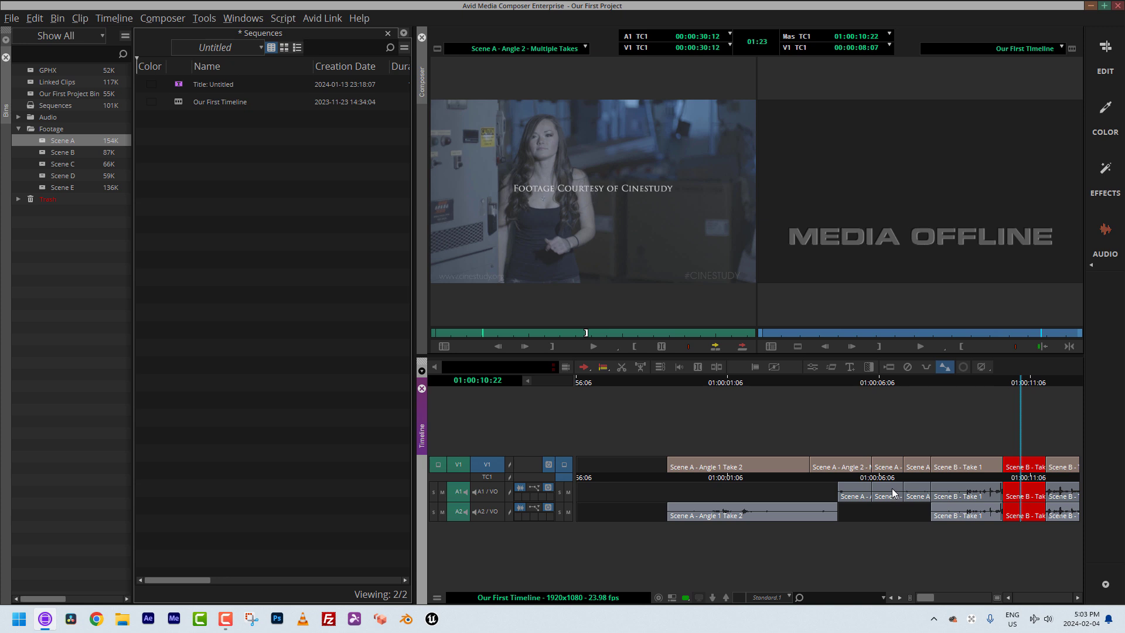
click(694, 479)
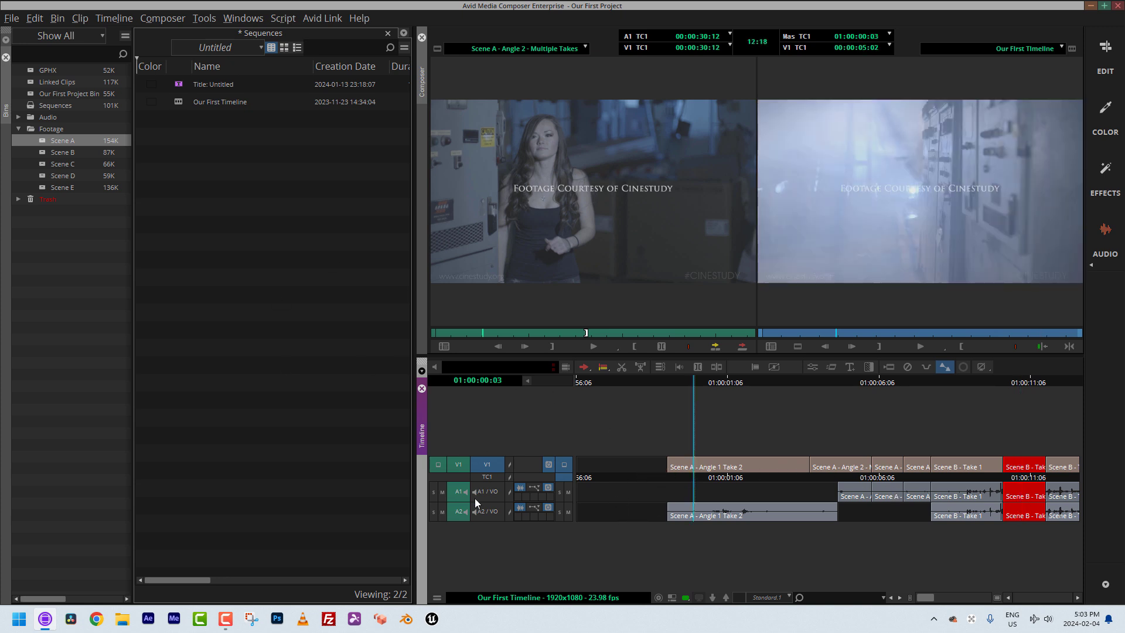
click(439, 597)
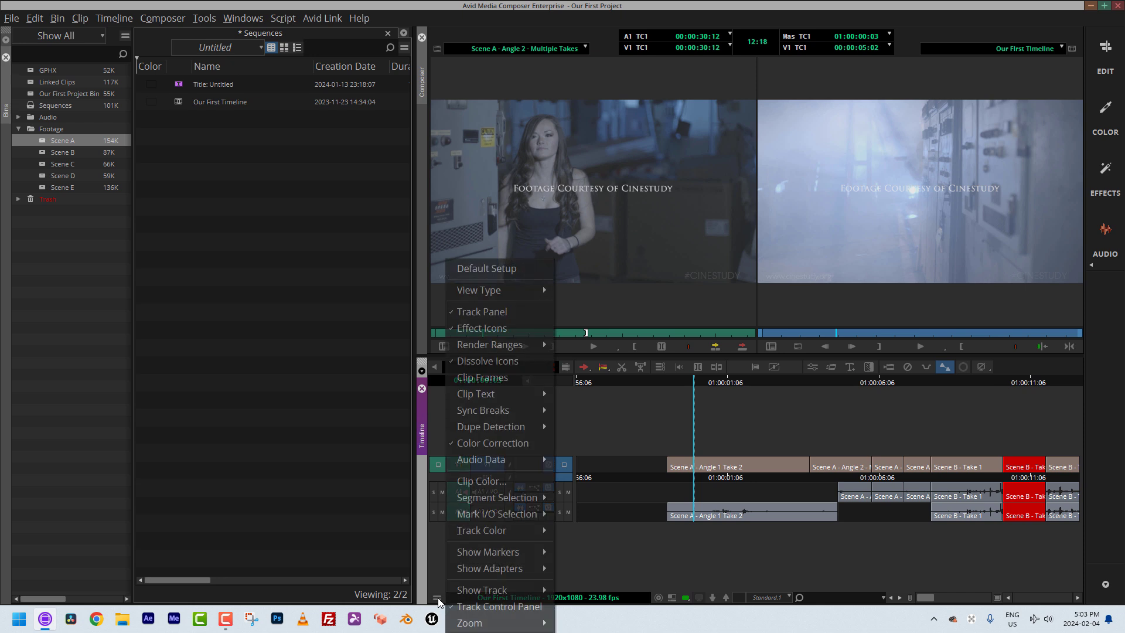
click(479, 482)
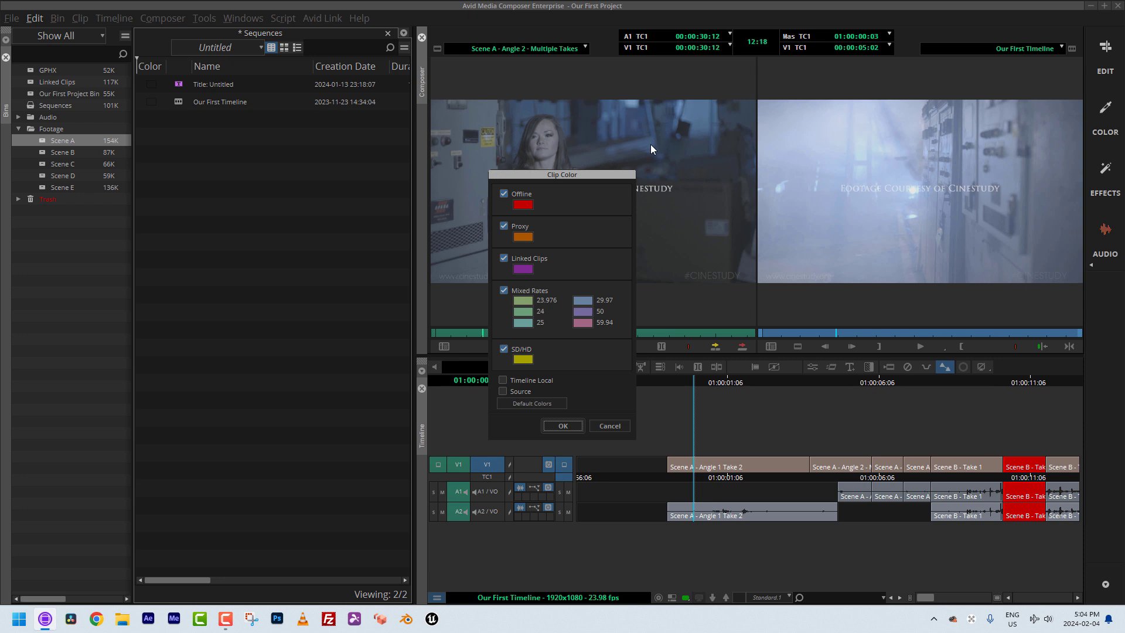
drag(532, 173, 544, 183)
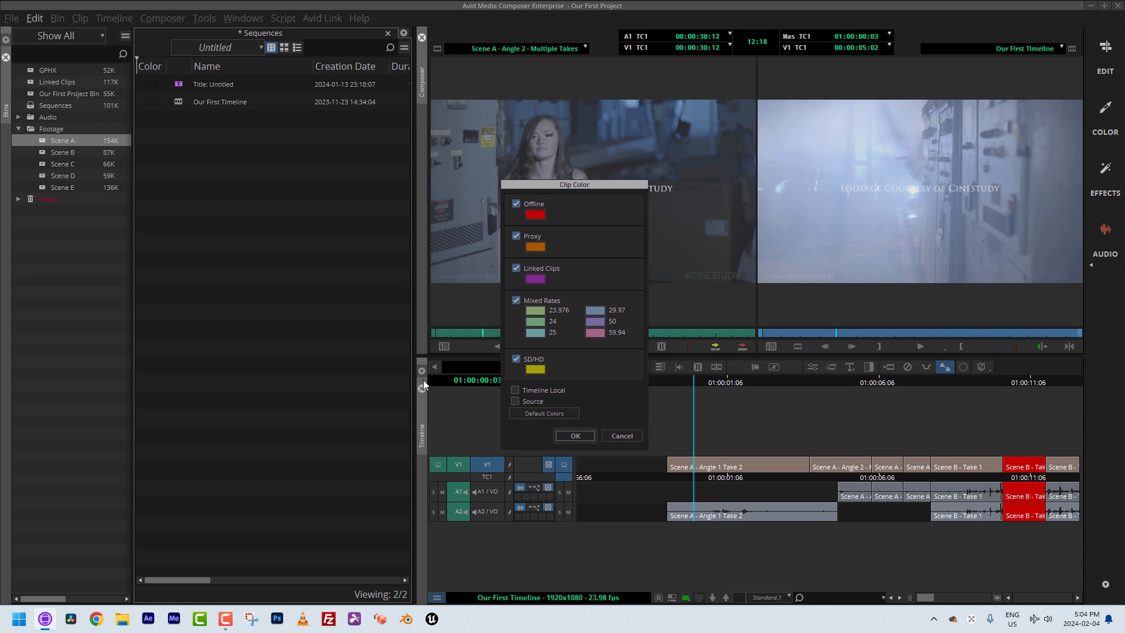
click(578, 435)
Open the Scene B bin from the Footage folder, leaving the Scene A bin closed.
double_click(44, 140)
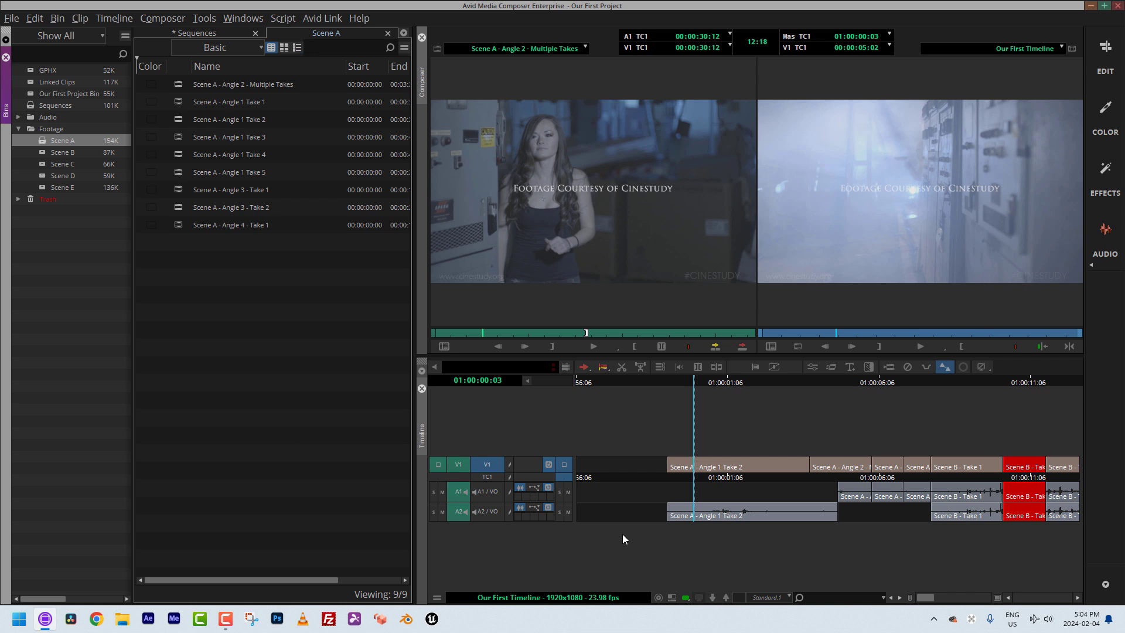
click(388, 33)
double_click(52, 153)
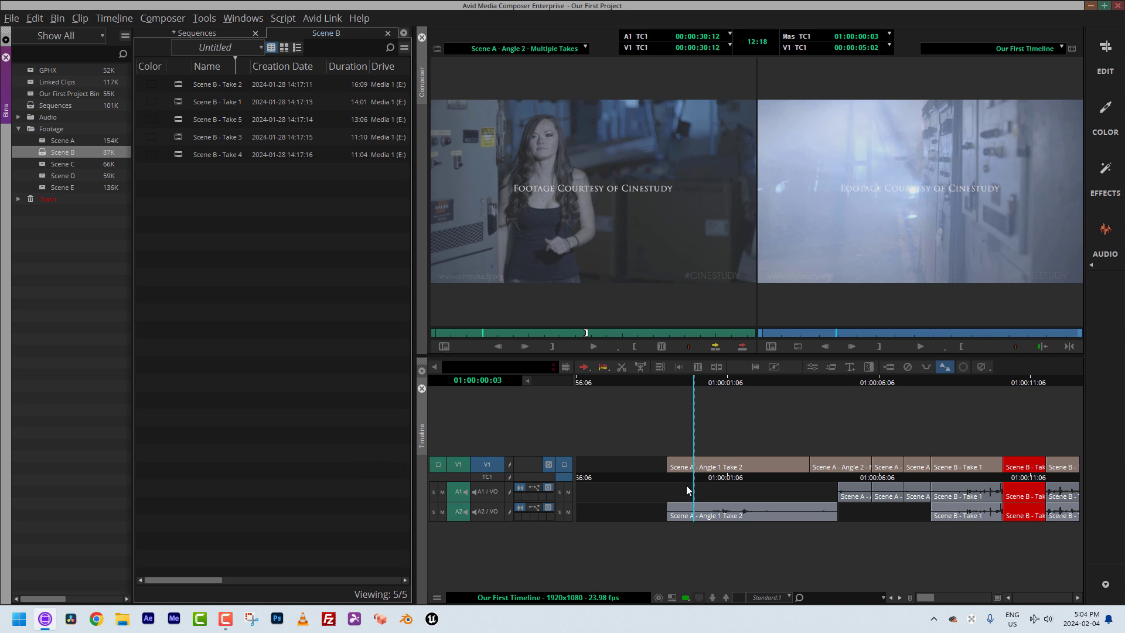
Park on the red Scene B clip in the timeline and check the Scene B takes in the bin for offline media.
click(1023, 491)
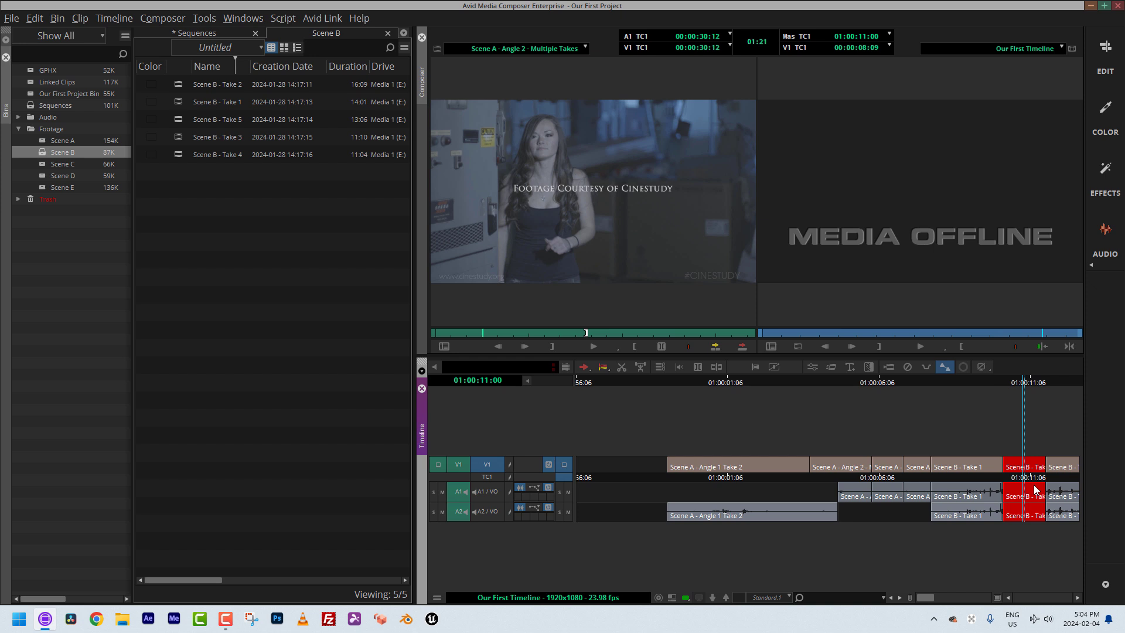
click(168, 152)
click(177, 139)
click(178, 124)
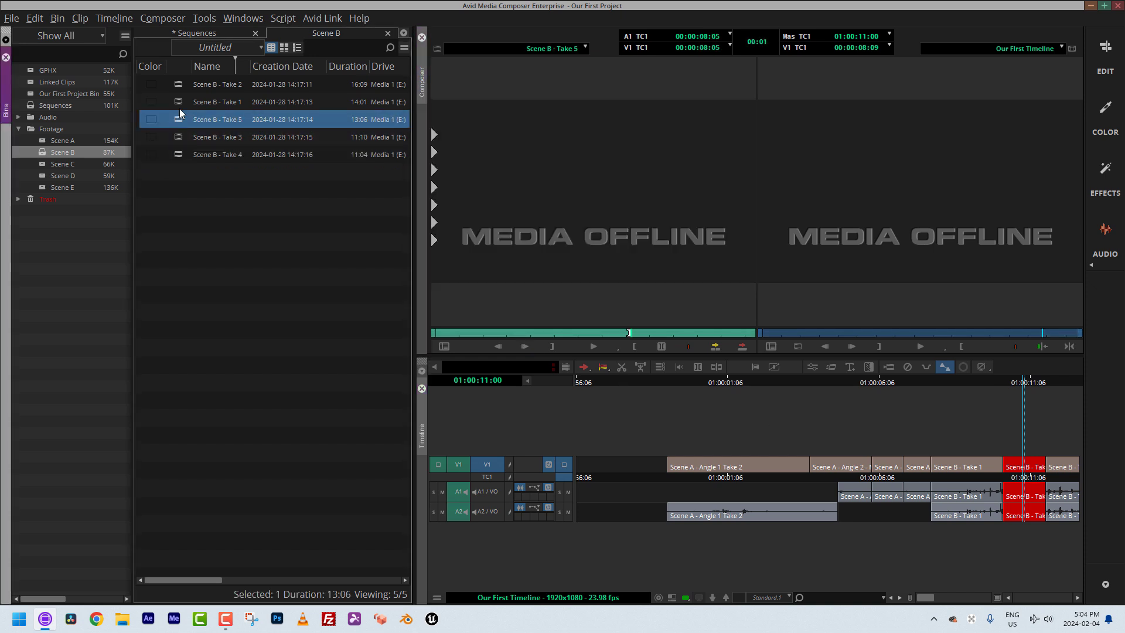
click(178, 103)
click(177, 88)
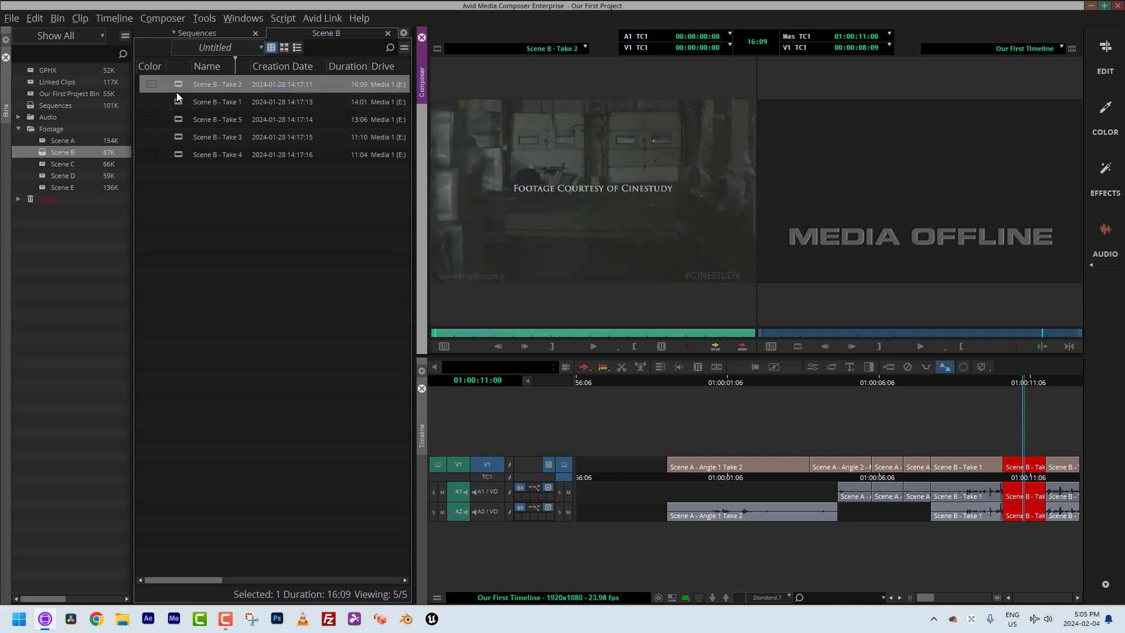
click(178, 154)
click(181, 138)
click(178, 156)
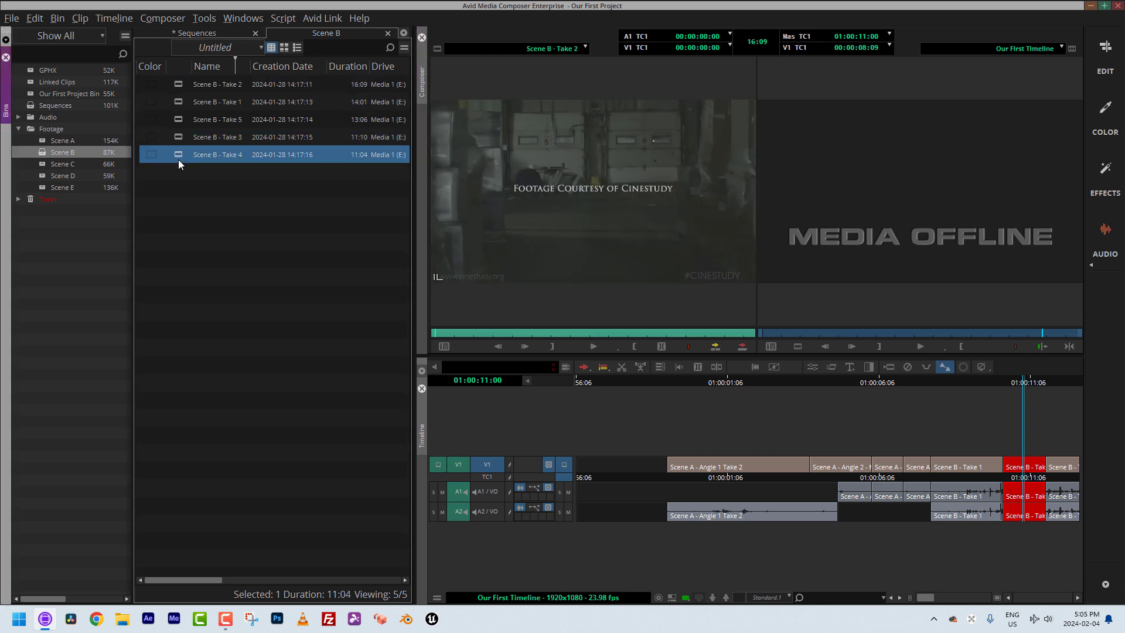
Park at 01:00:10:22 on the red timeline clip and locate its source clip in the Scene B bin.
click(1014, 451)
click(1022, 485)
key(F8)
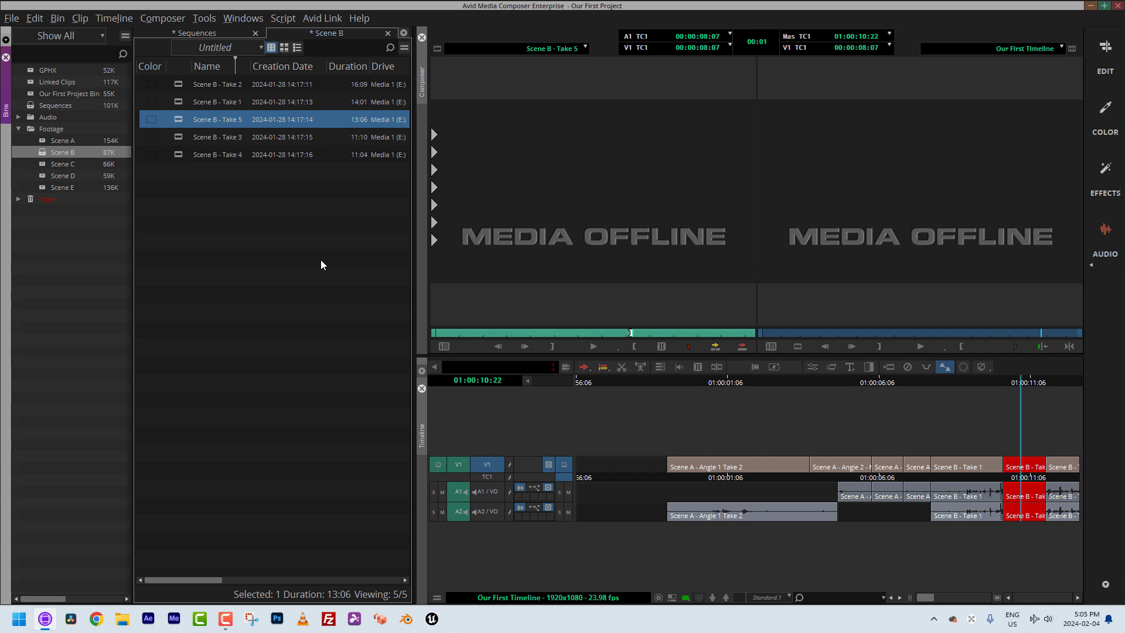
Clear the bin selection and compare the Select options available for the Scene B bin, such as Offline Items, Media Relatives and Unreferenced Clips.
click(272, 288)
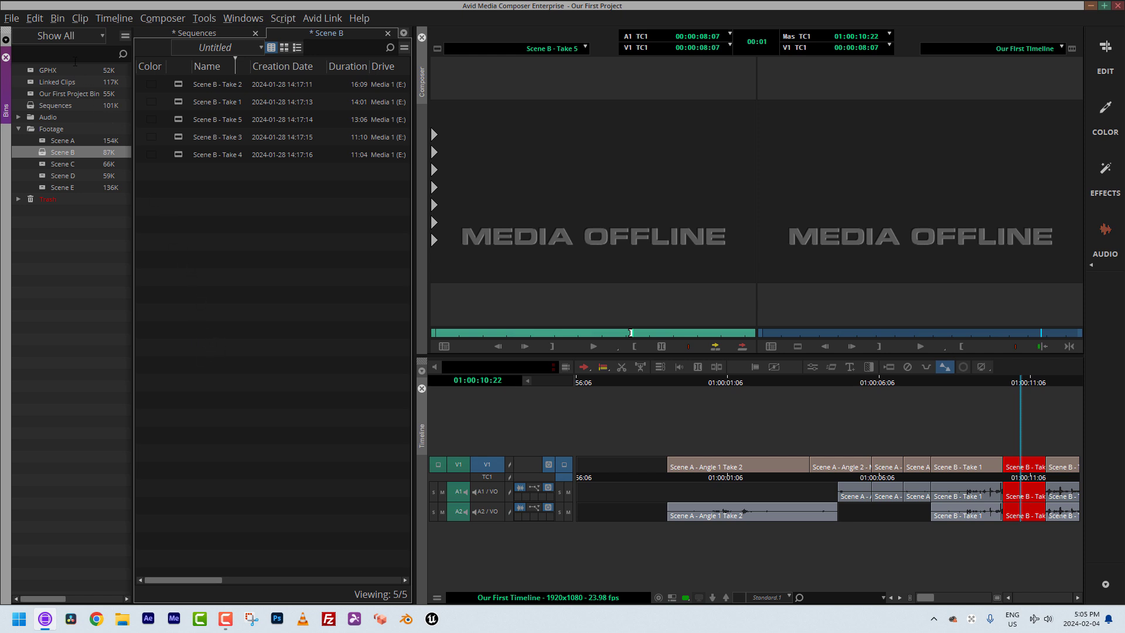
click(58, 20)
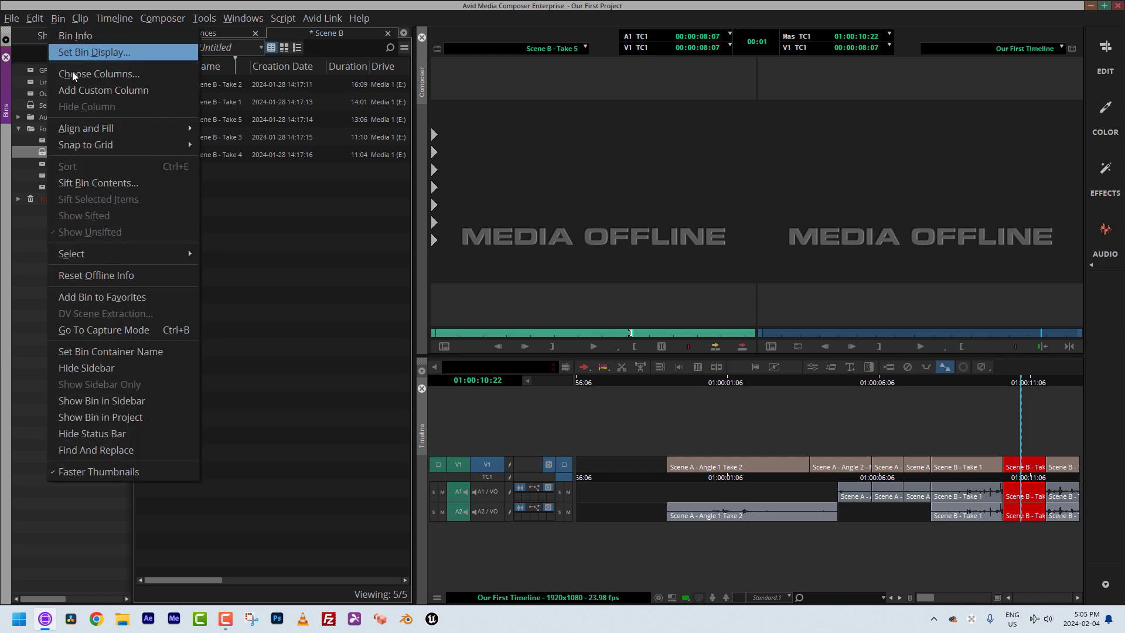
mouse_move(55, 260)
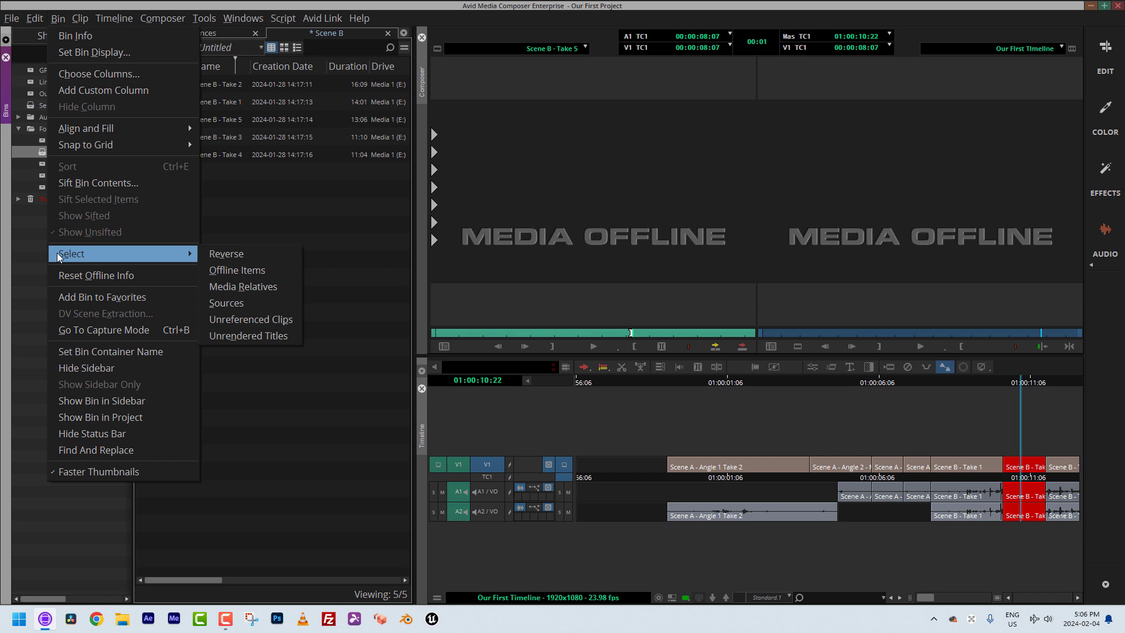
click(296, 203)
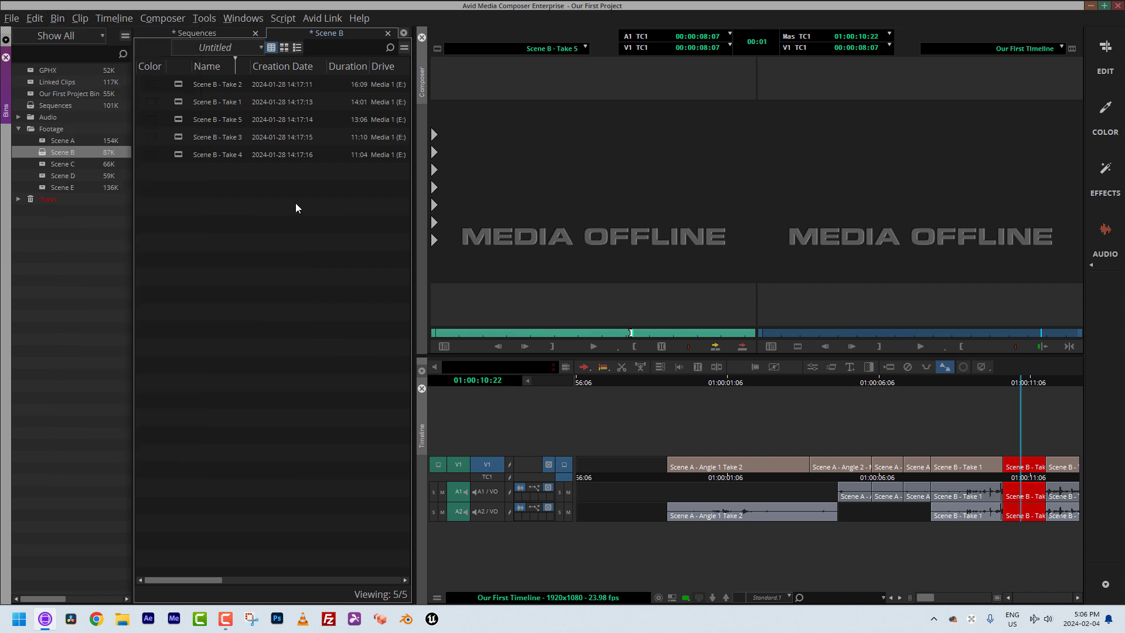
click(404, 50)
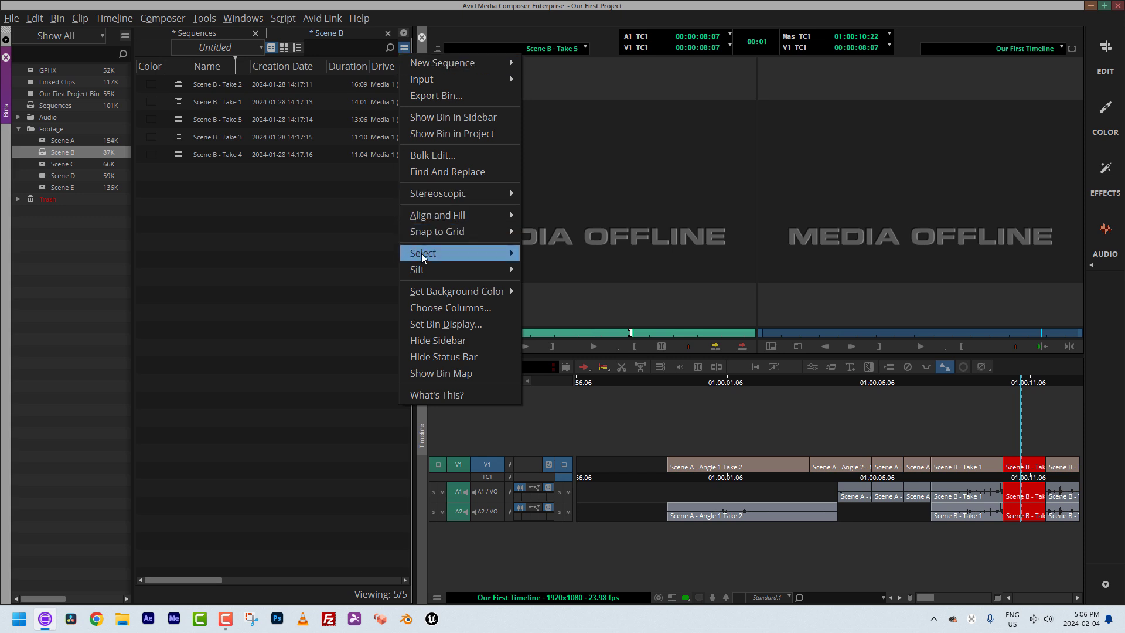
mouse_move(423, 258)
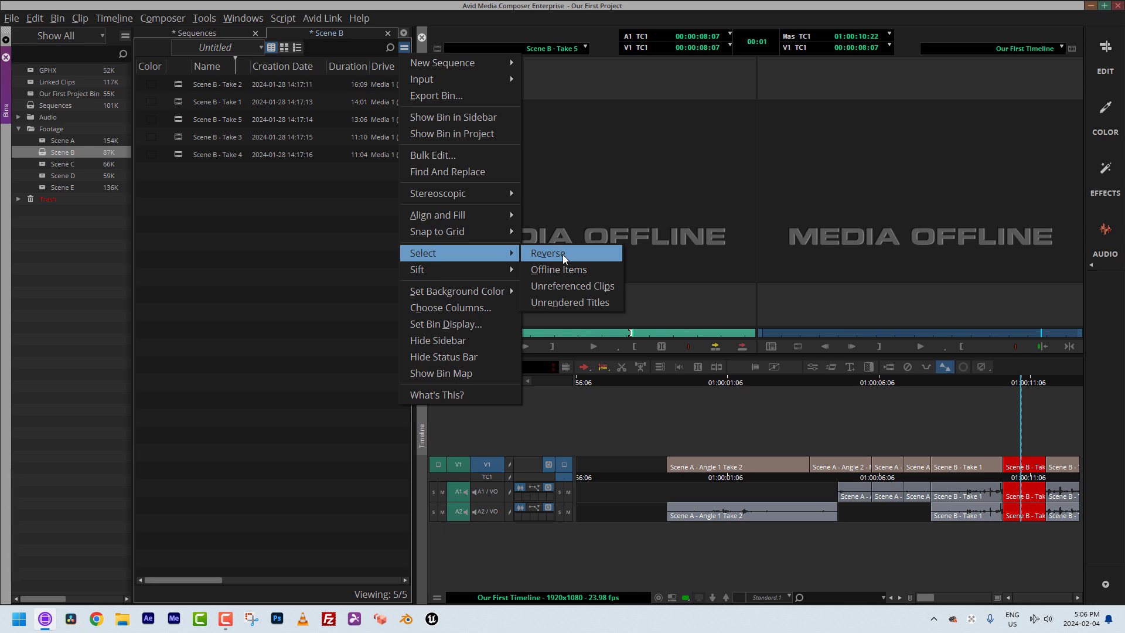
click(272, 235)
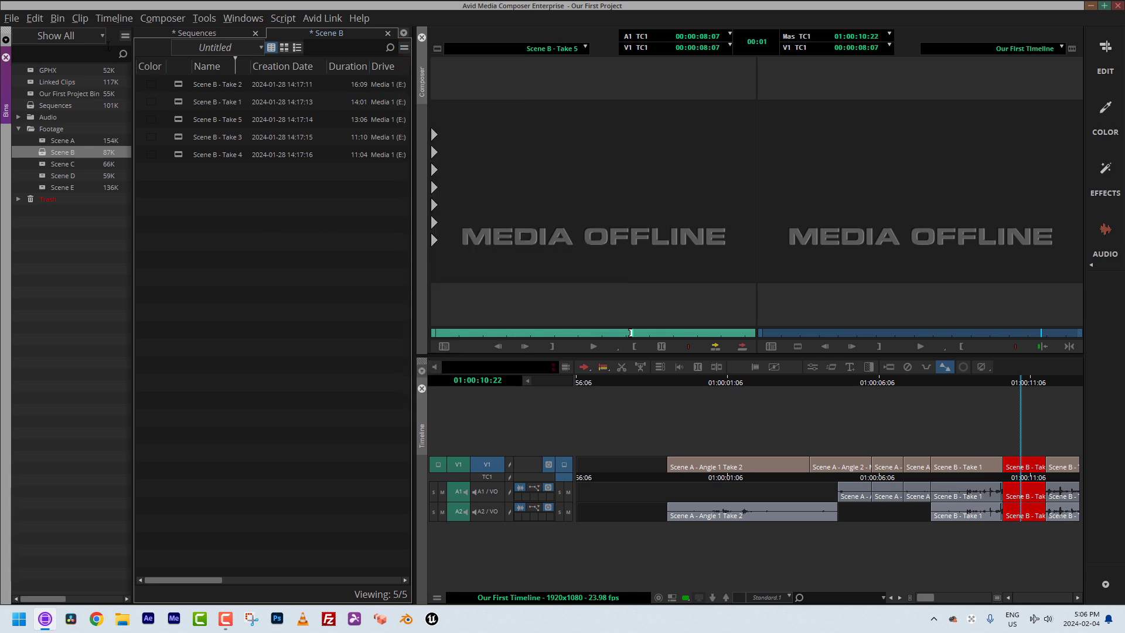
click(57, 20)
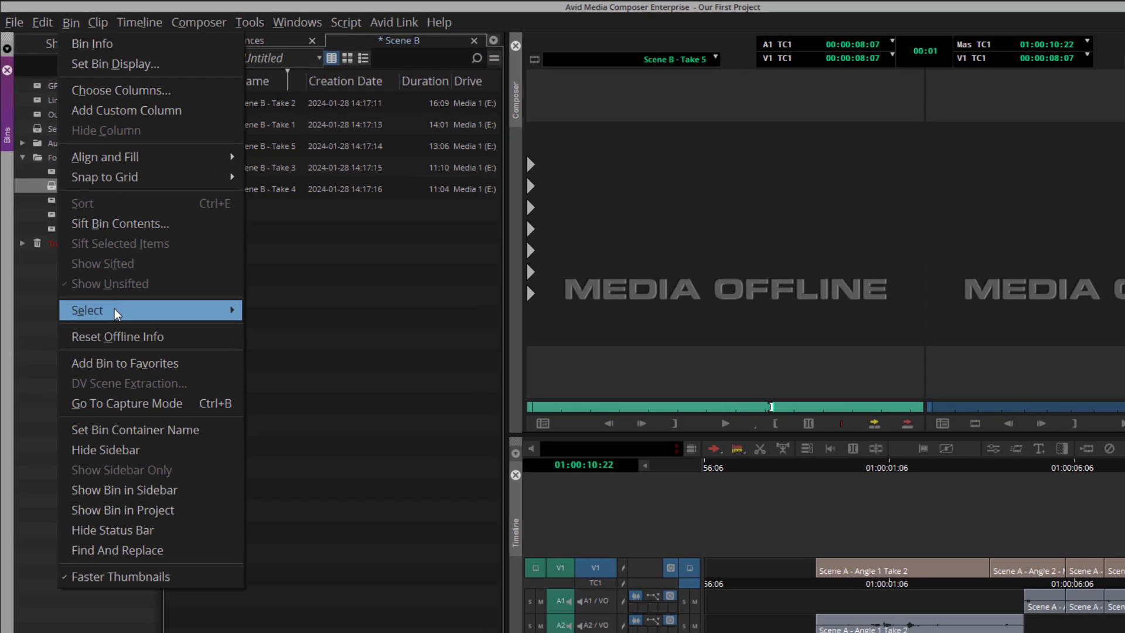
mouse_move(148, 255)
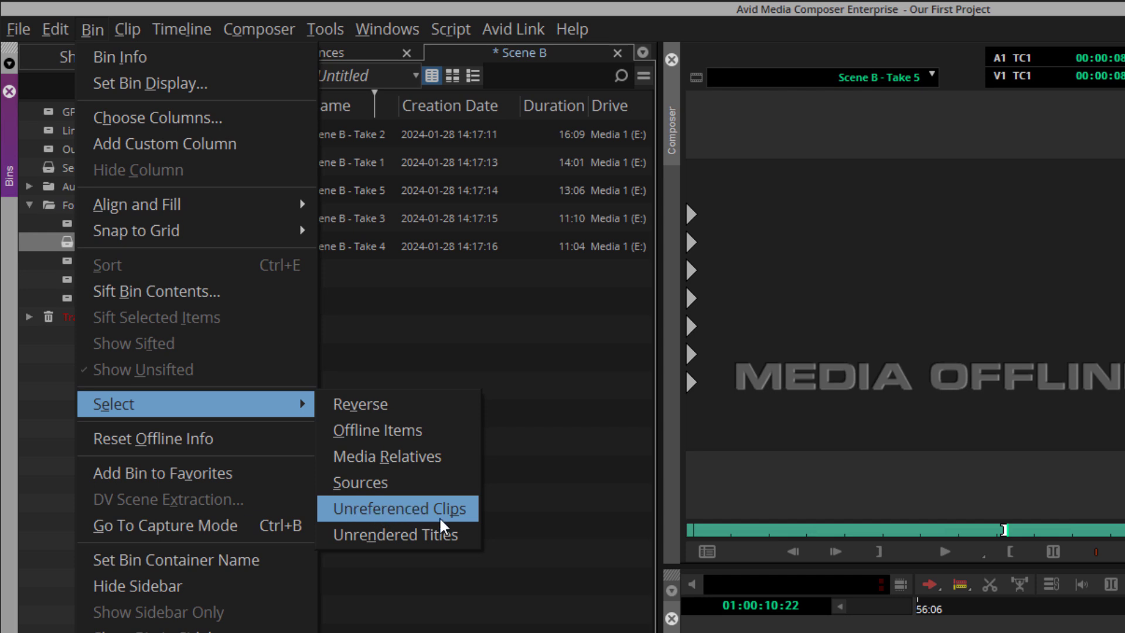
click(560, 357)
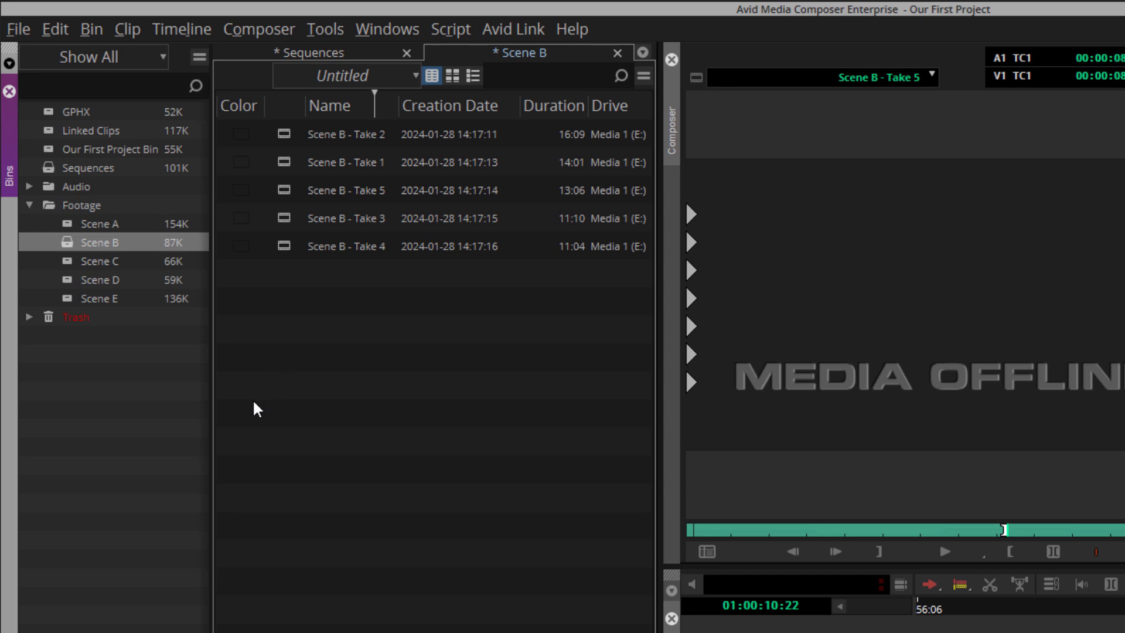
Select all offline items in the Scene B bin.
right_click(468, 191)
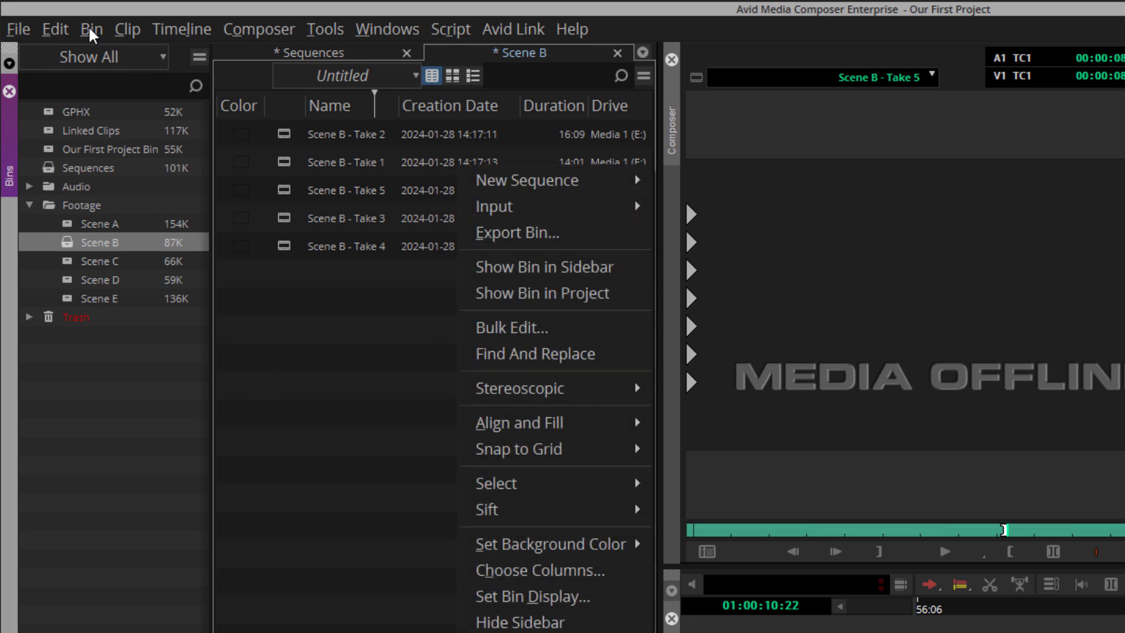
click(91, 30)
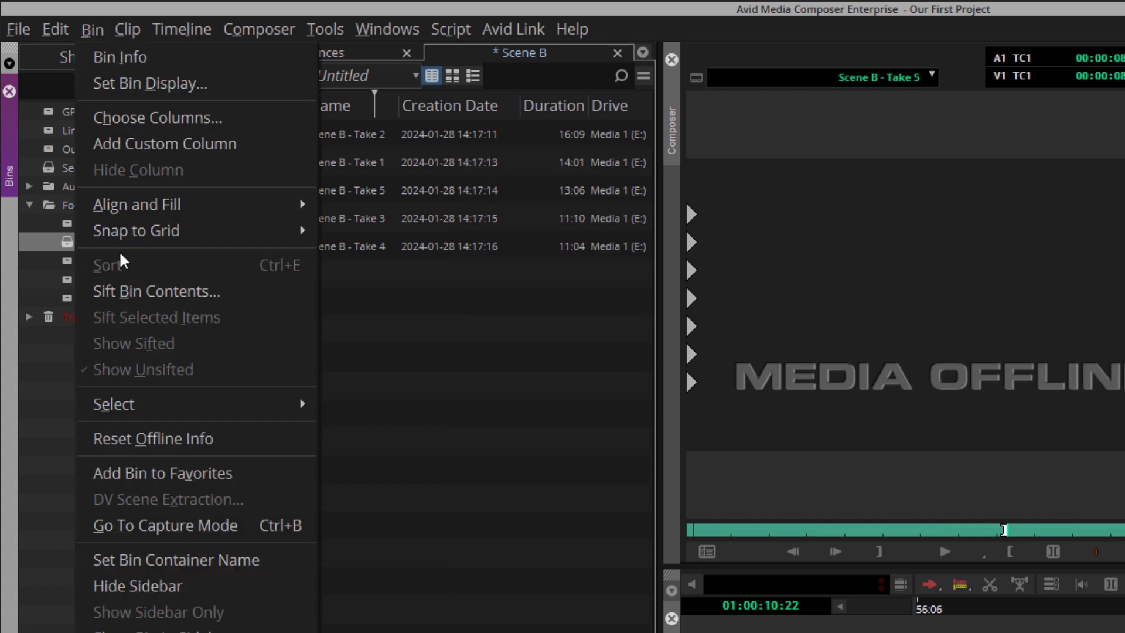
mouse_move(134, 410)
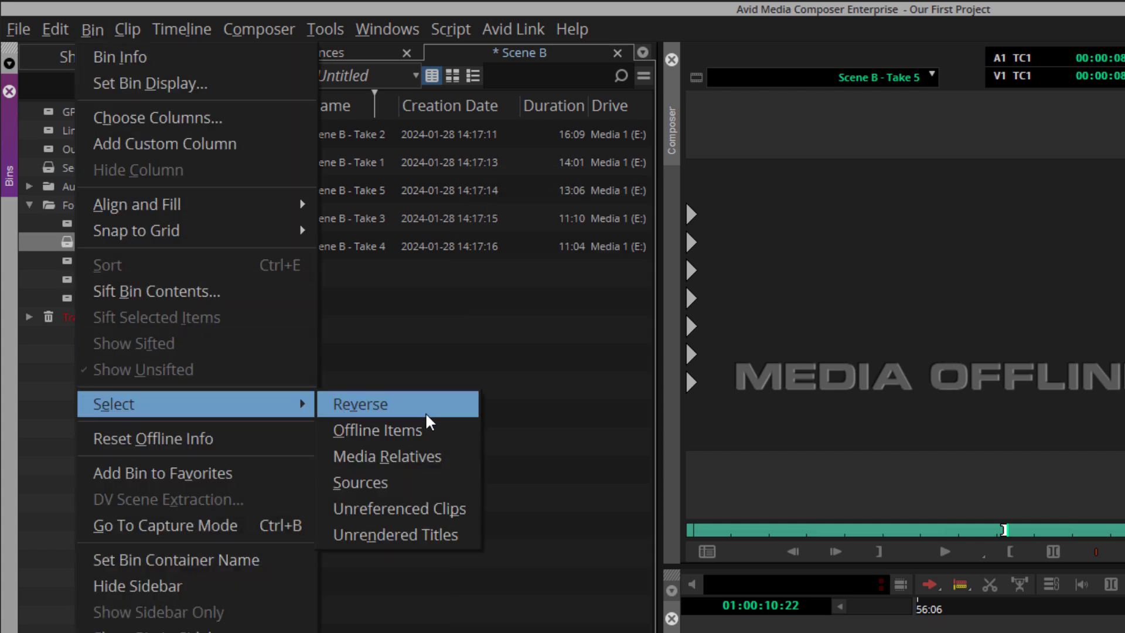
click(431, 434)
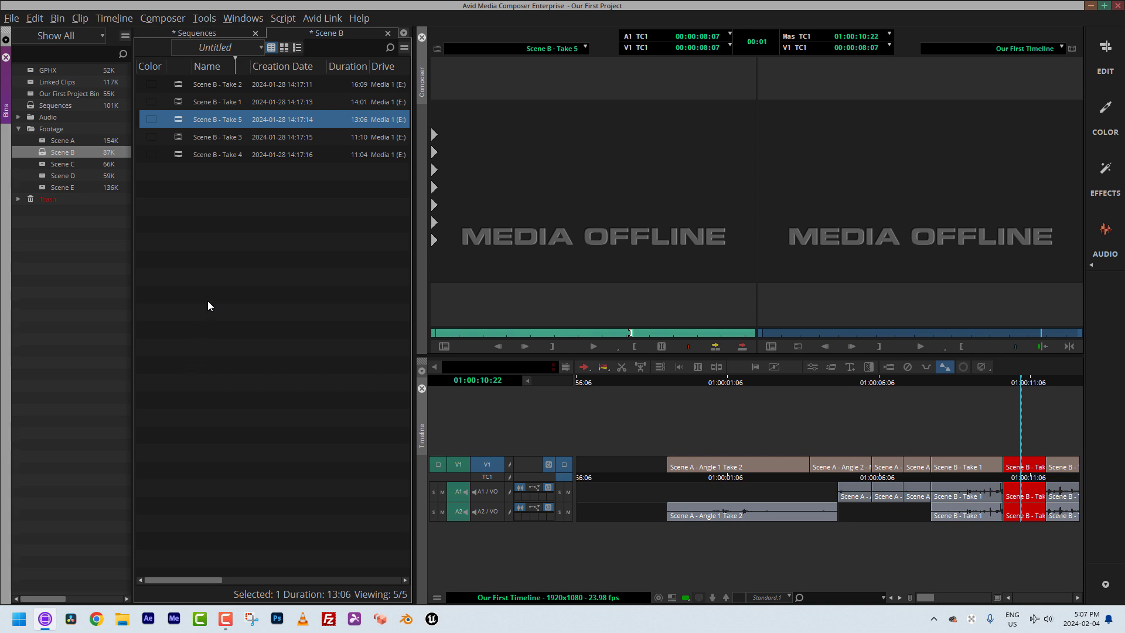
Clear the Scene B bin selection and try the Sources selection option on the bin.
click(216, 250)
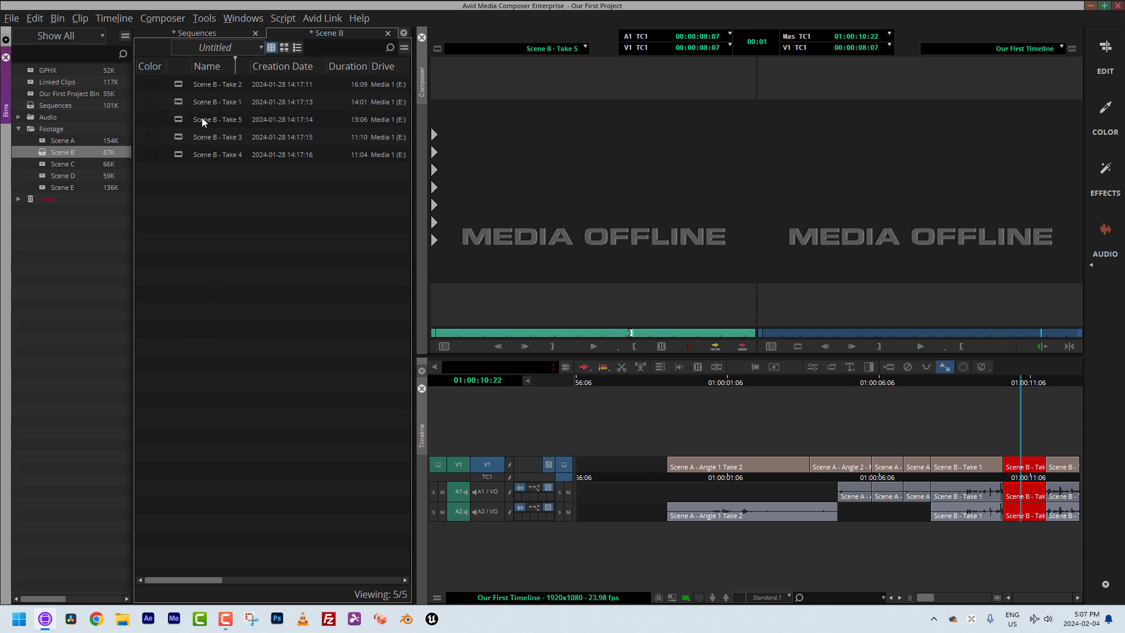
click(58, 19)
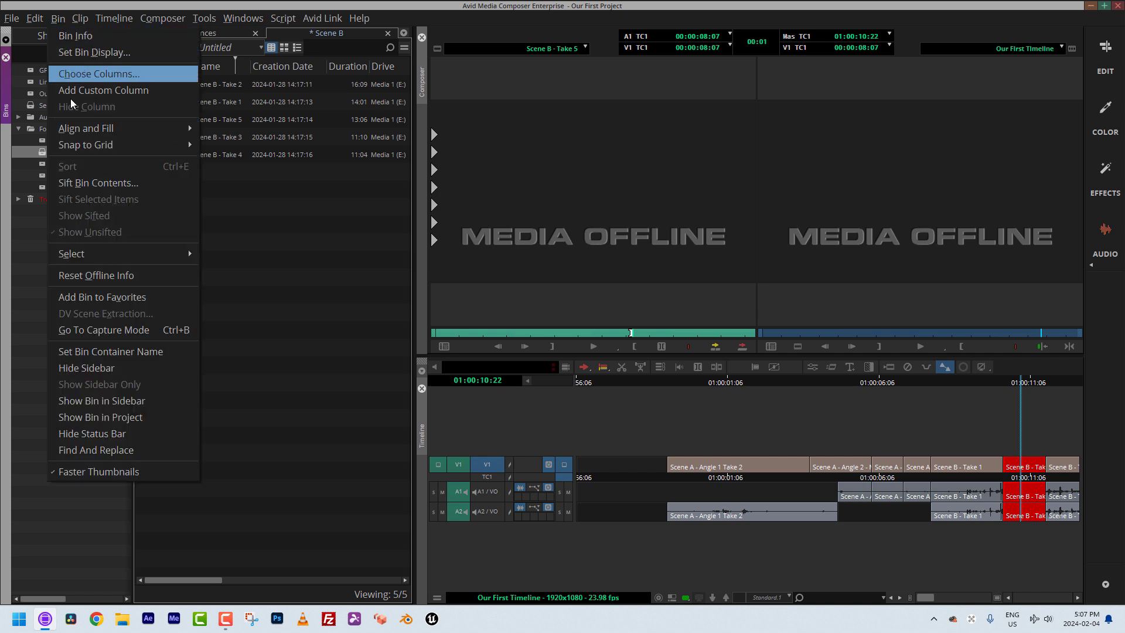
mouse_move(71, 252)
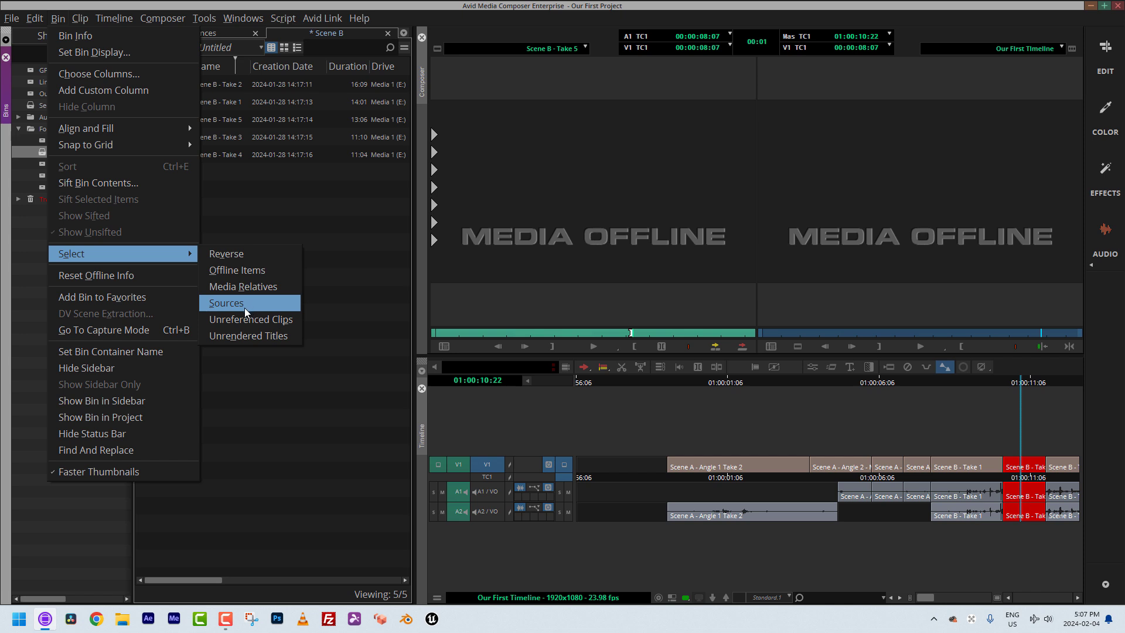
click(275, 306)
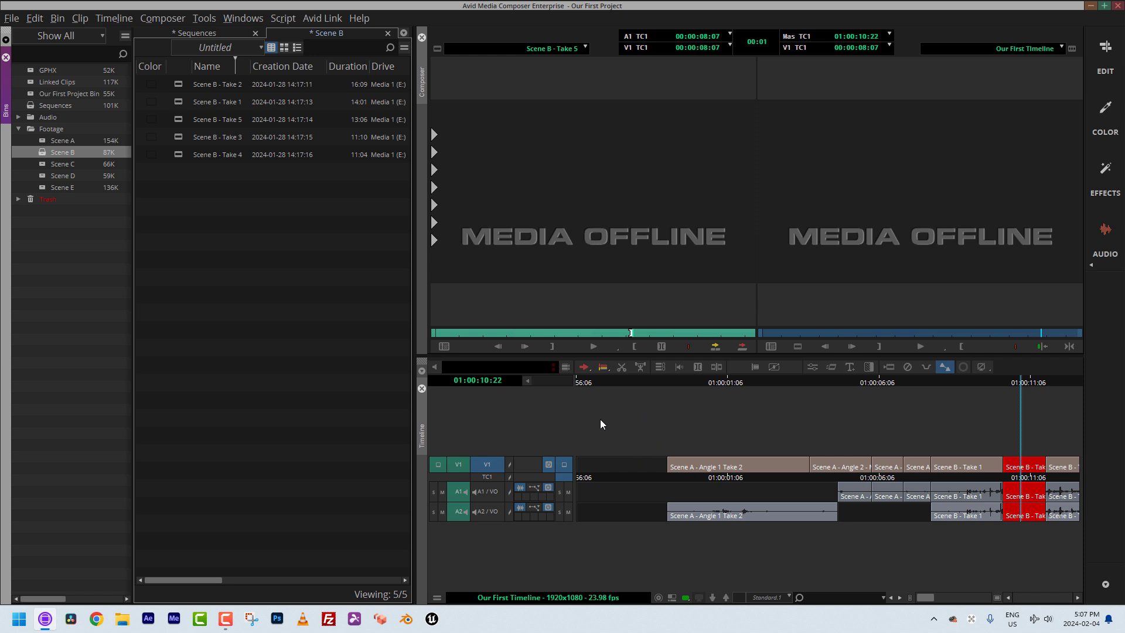
Close the Scene B bin and open the Scene A bin alongside Sequences, checking the contents of both bins.
click(205, 33)
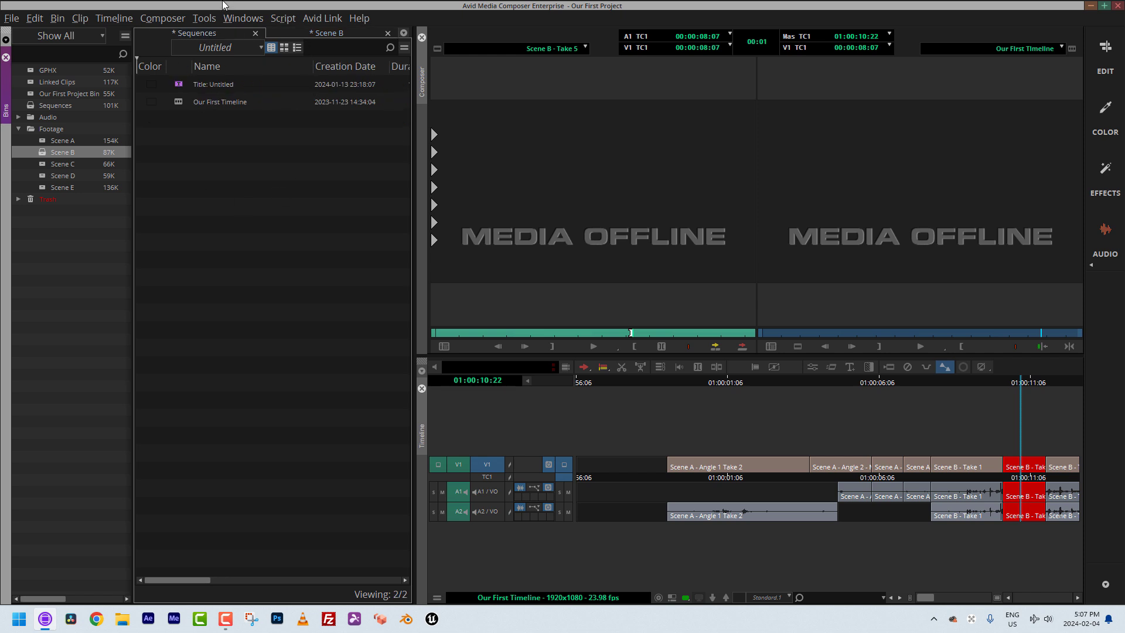
click(336, 36)
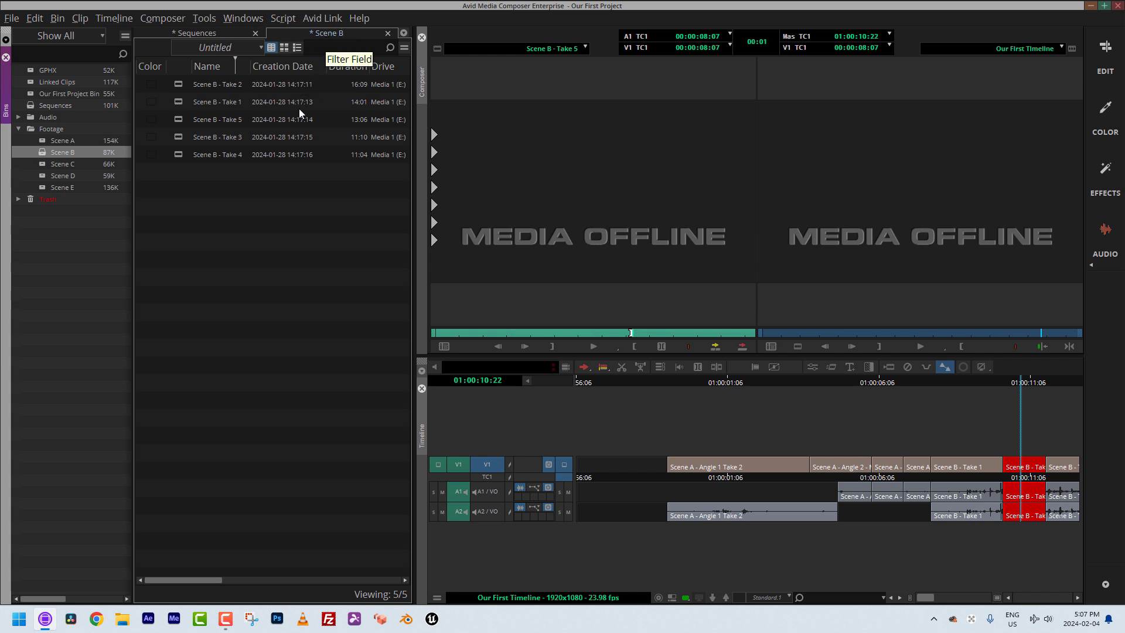
click(387, 34)
double_click(41, 141)
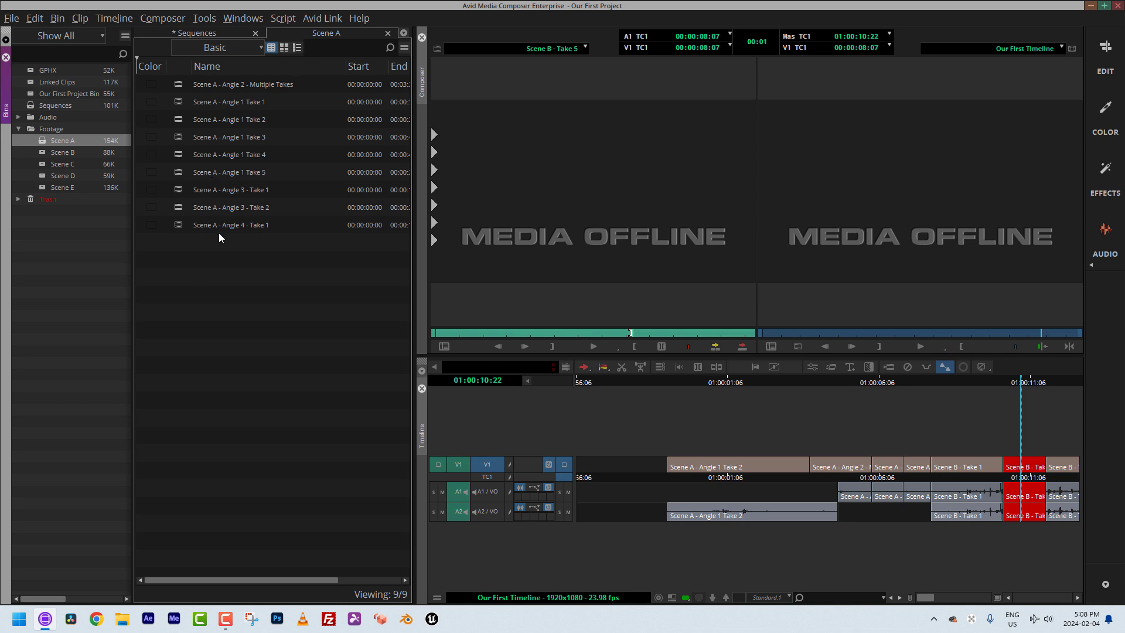
click(202, 32)
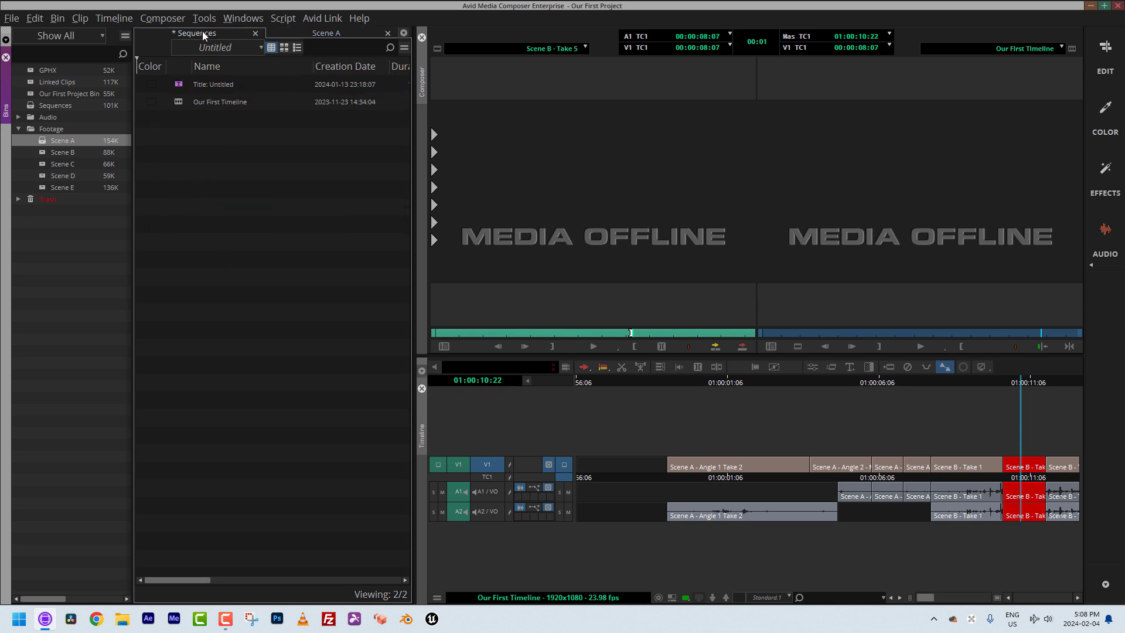
click(332, 34)
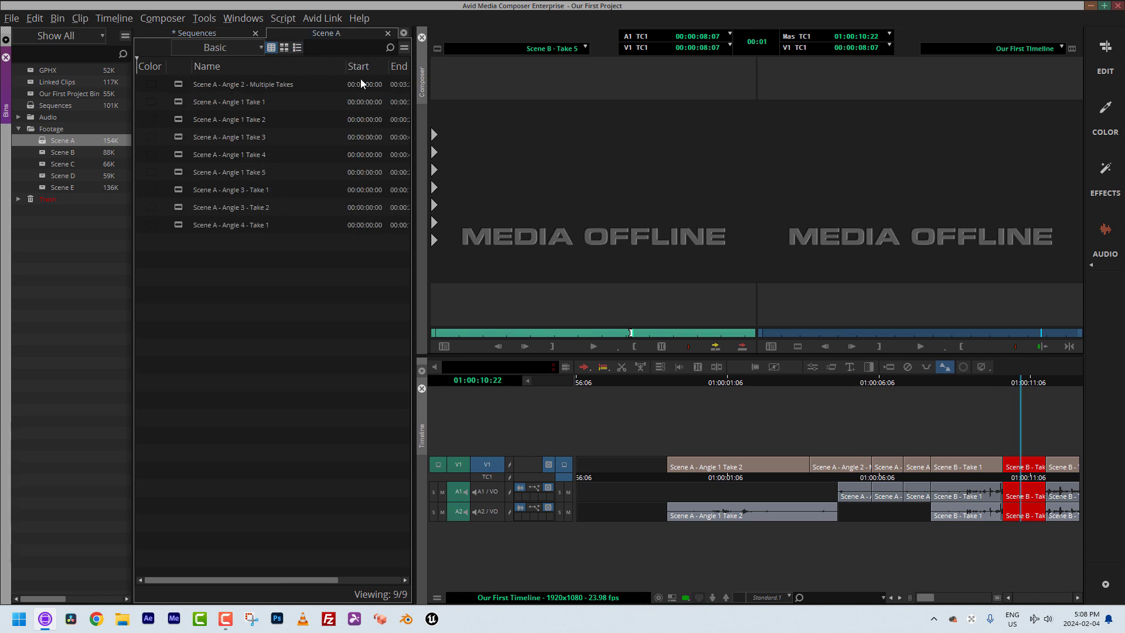
Select the unreferenced clips in the Scene A bin and acknowledge the notice about sequences in open bins.
click(78, 17)
mouse_move(61, 22)
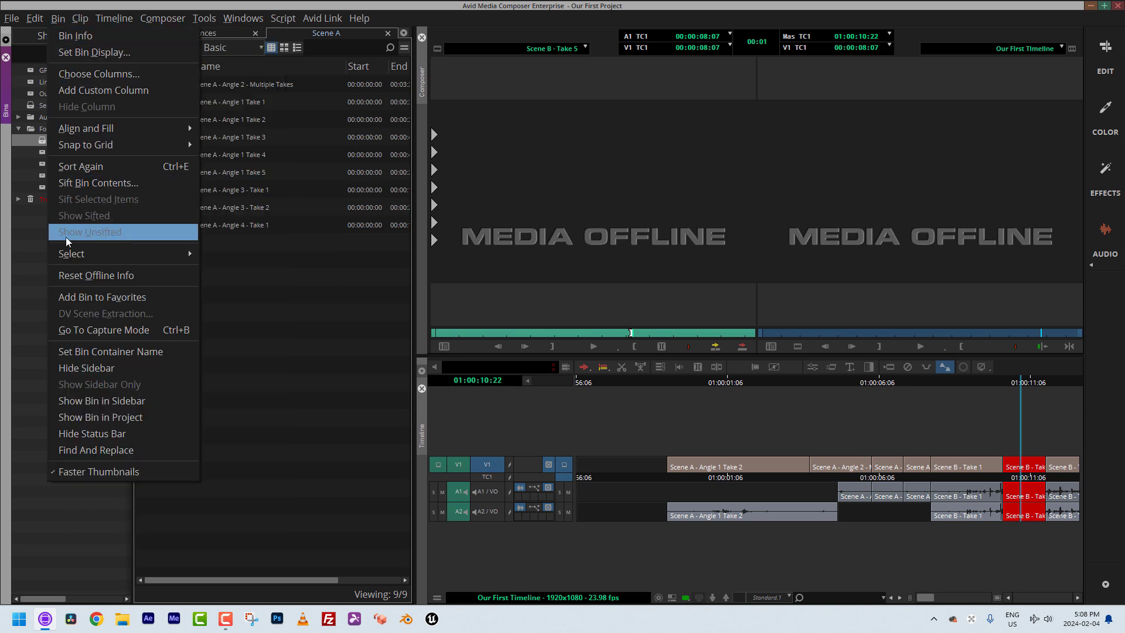
mouse_move(81, 253)
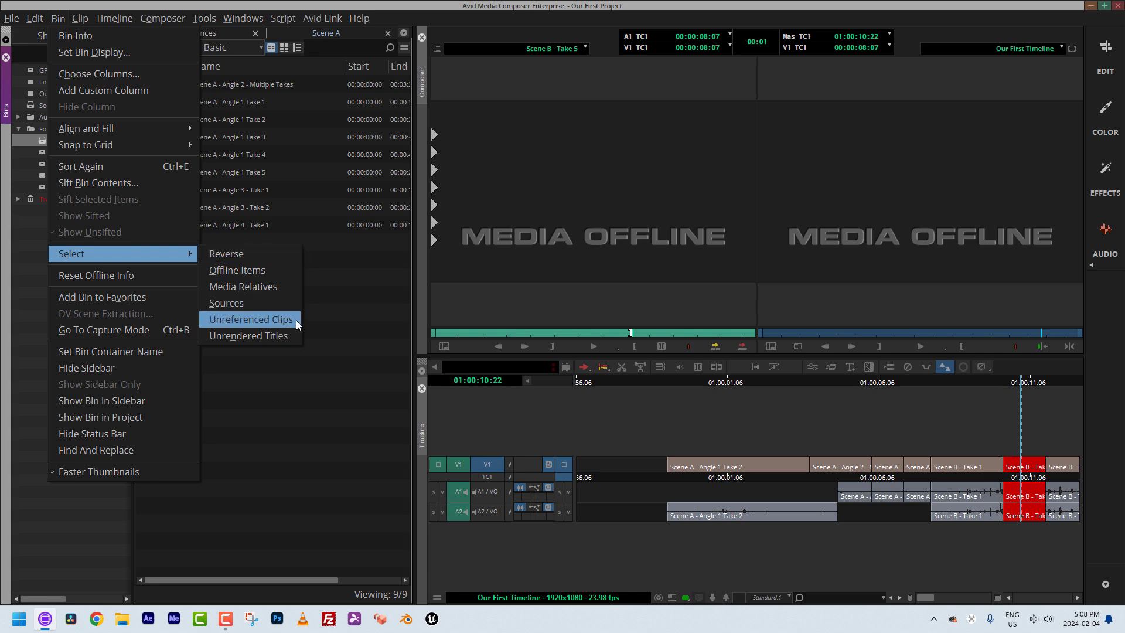
click(251, 319)
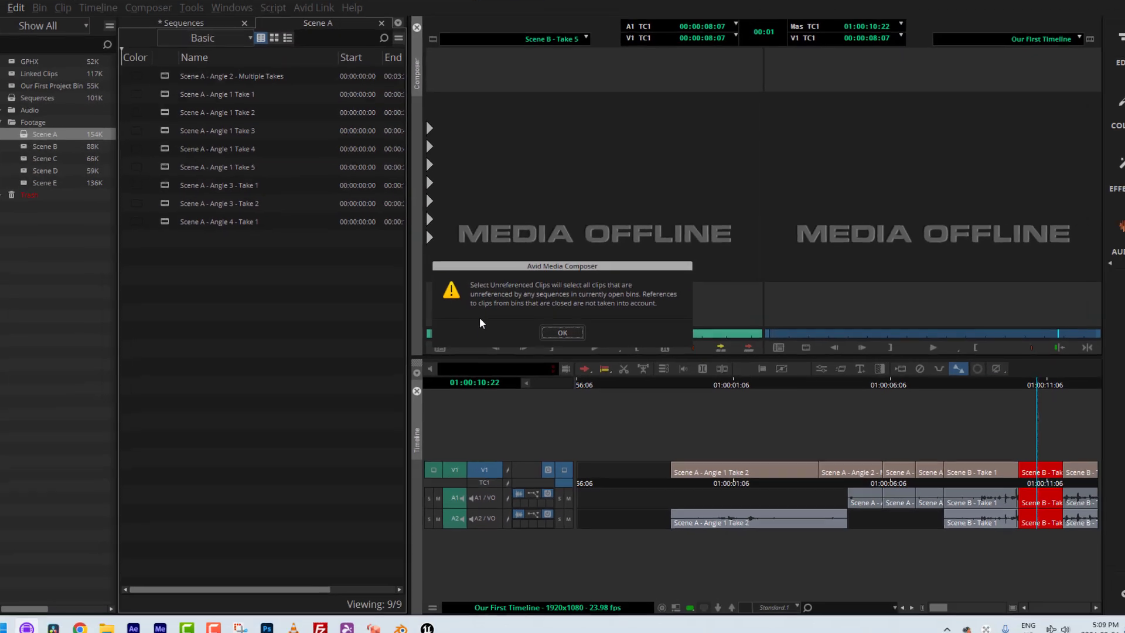
click(561, 331)
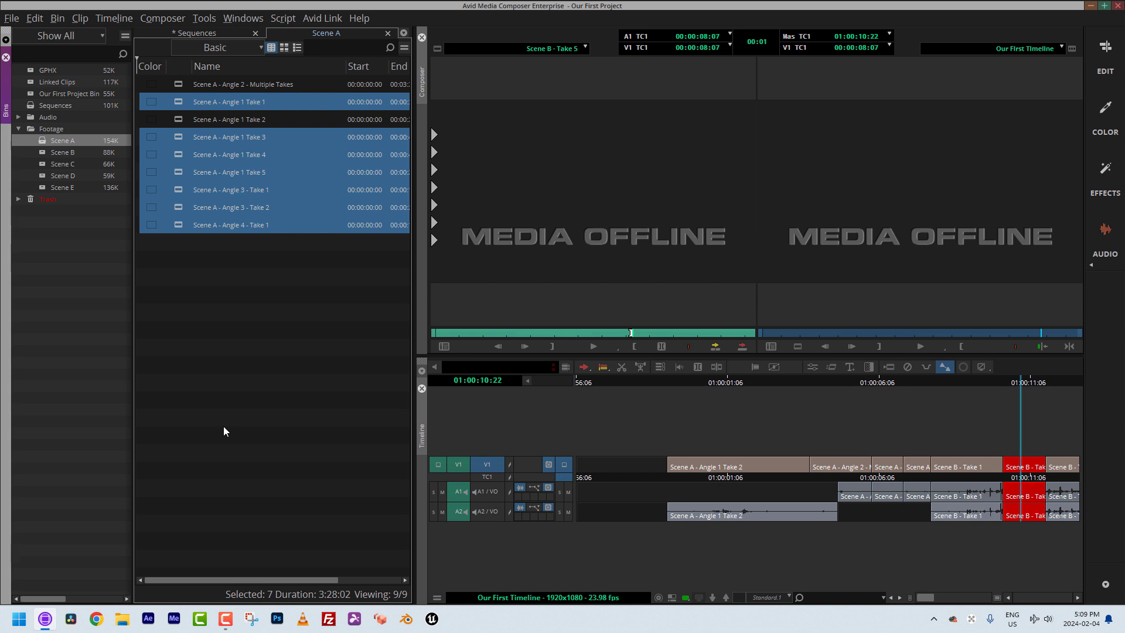
Clear the selection, review the Sequences bin, and select the unreferenced clips in Scene A again.
click(217, 420)
click(212, 30)
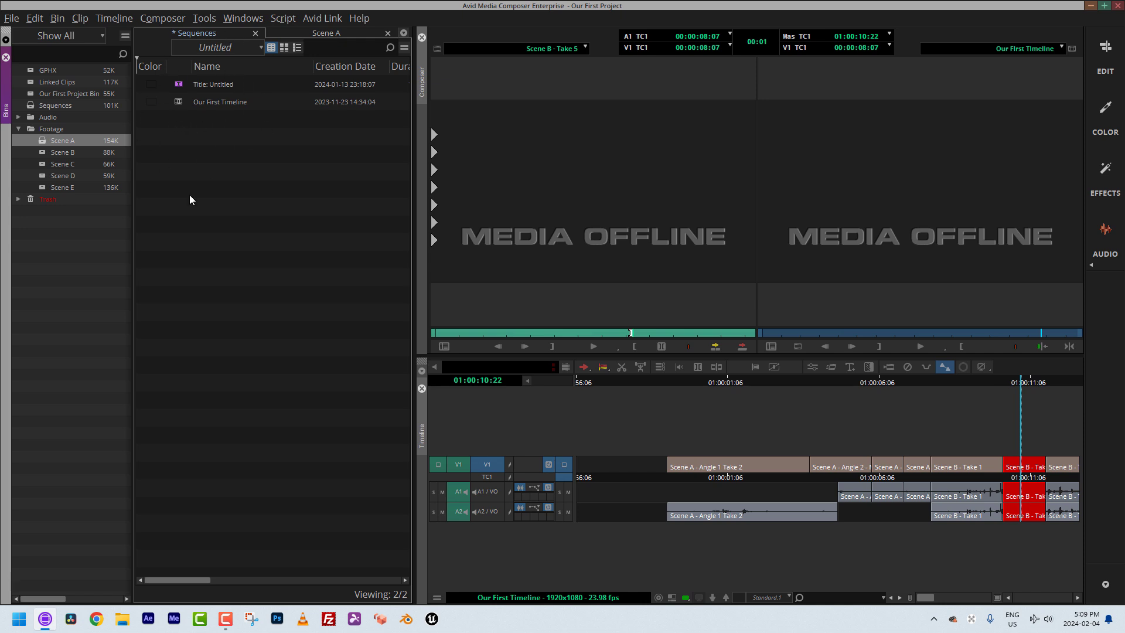
click(326, 33)
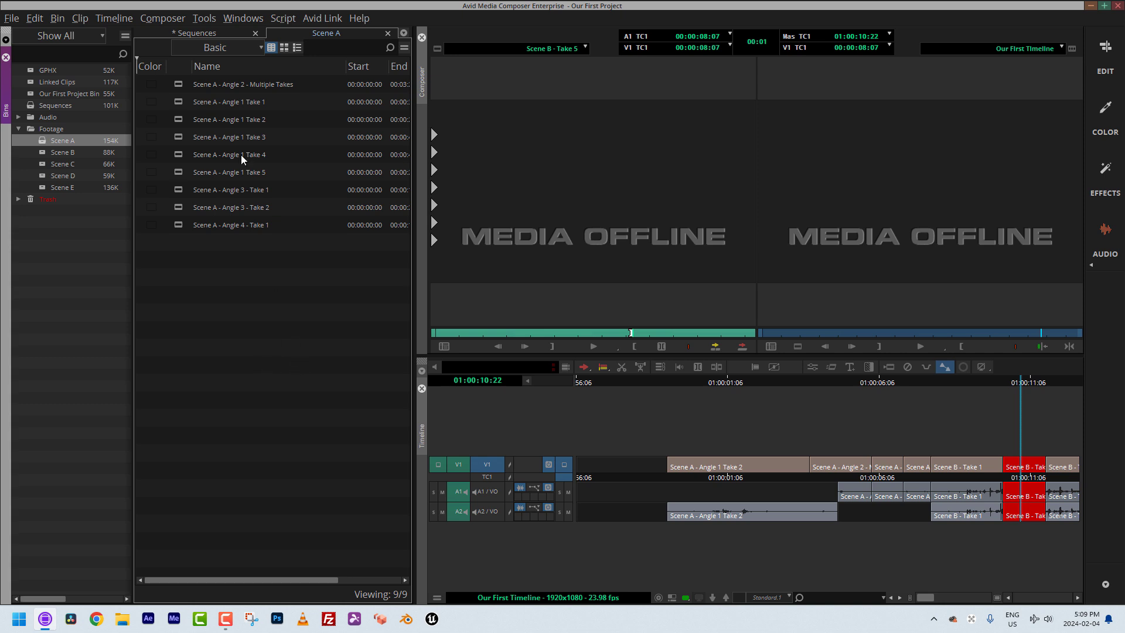
click(58, 18)
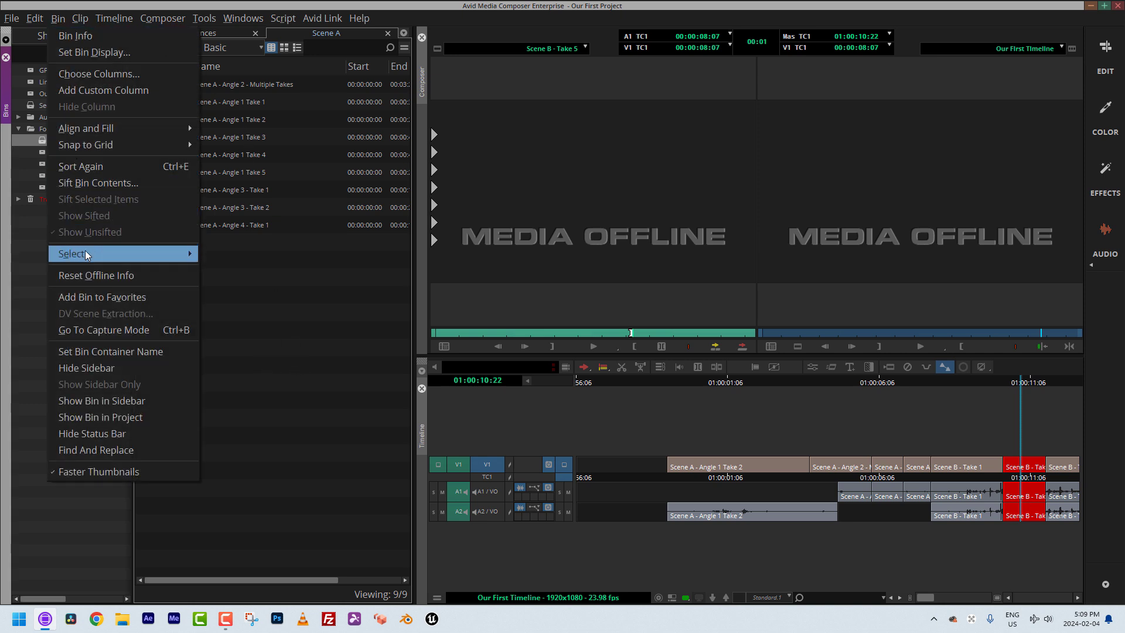
mouse_move(86, 253)
click(272, 317)
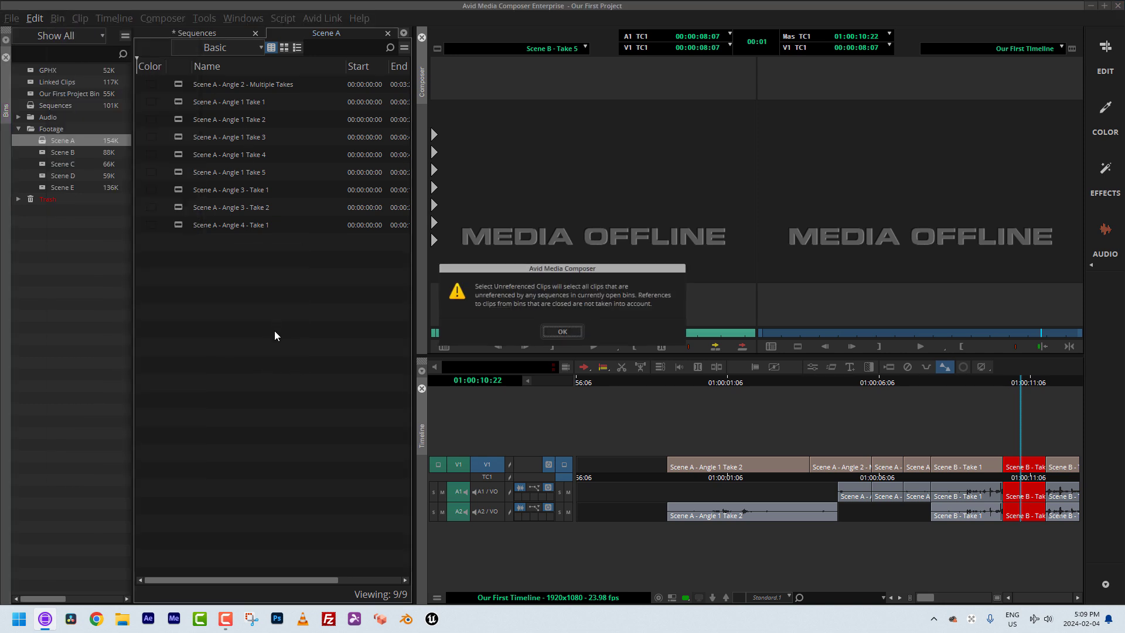
click(562, 331)
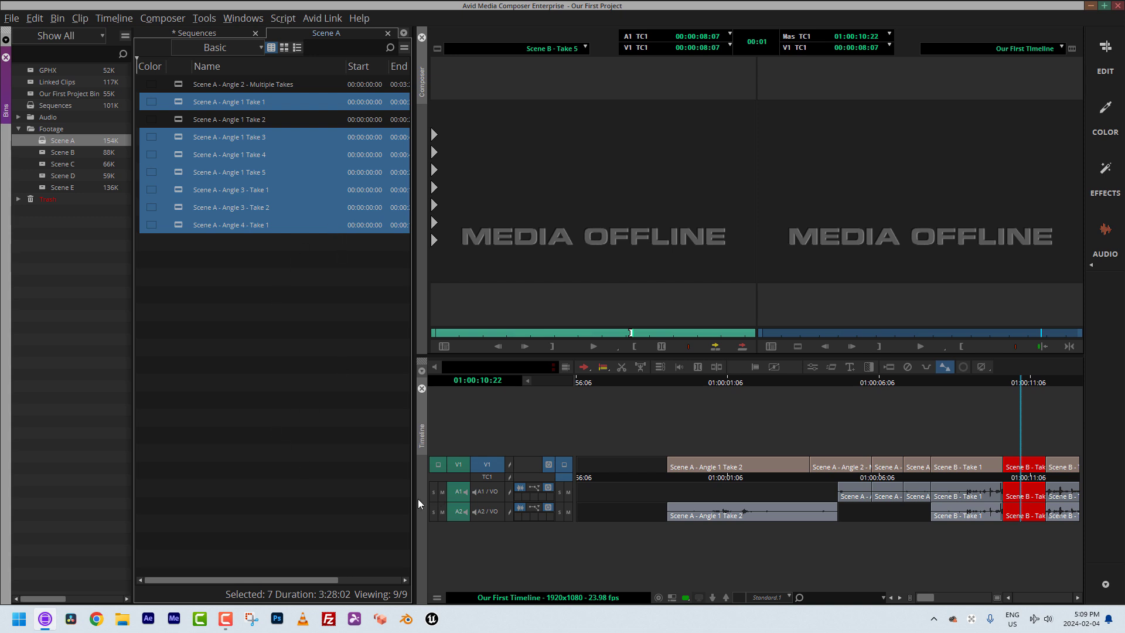
Deselect the Scene A clips and try selecting Media Relatives with nothing selected in the bin.
click(244, 316)
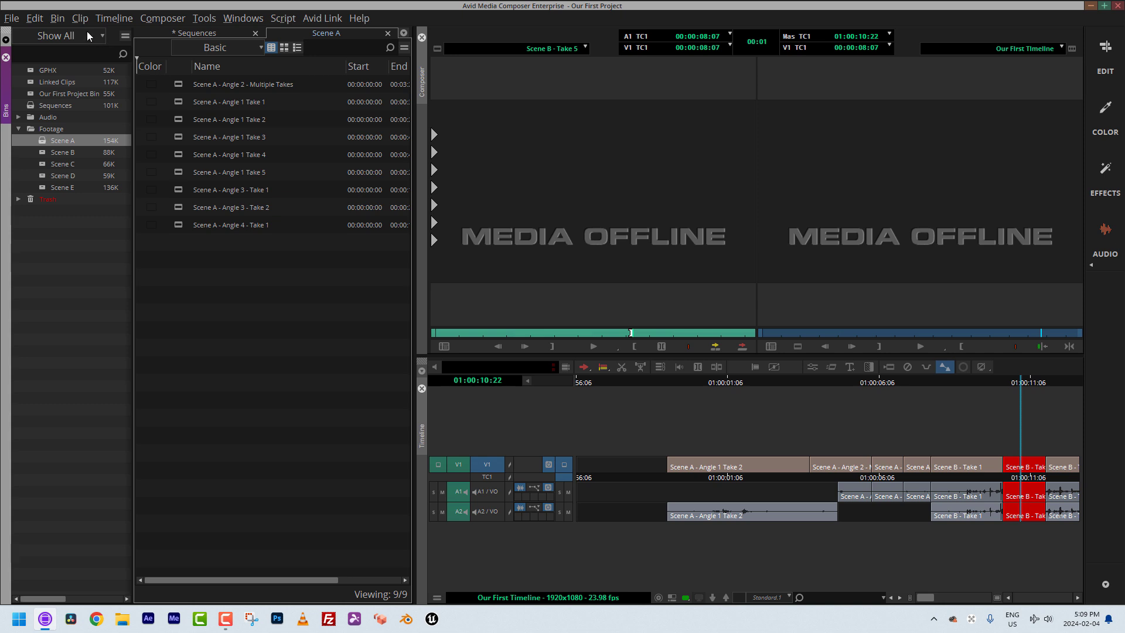
click(55, 20)
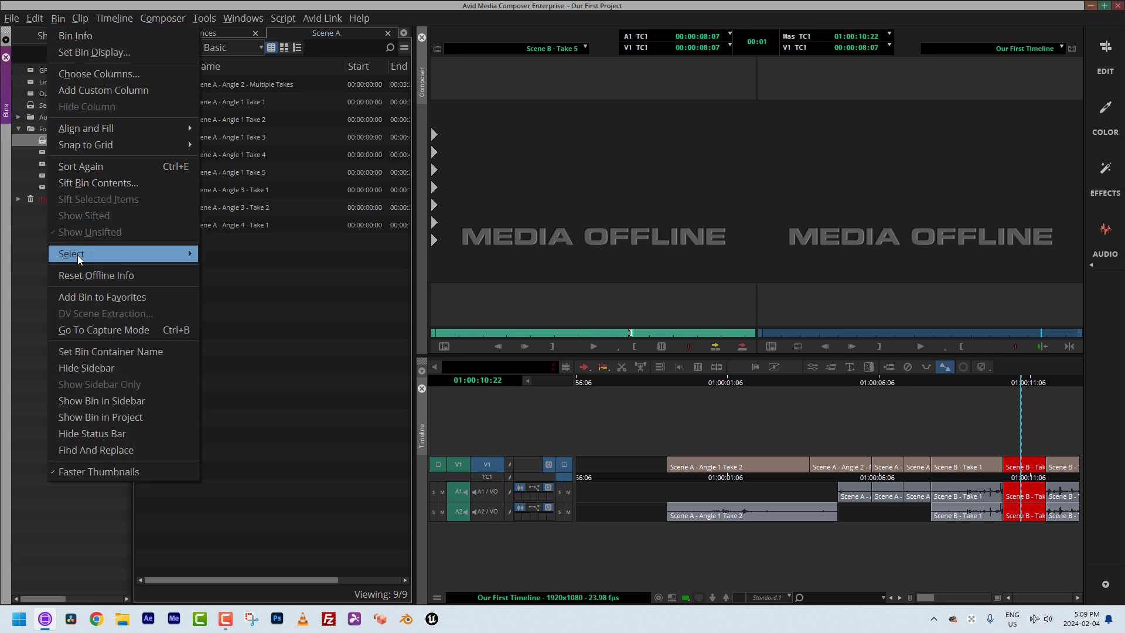
mouse_move(77, 254)
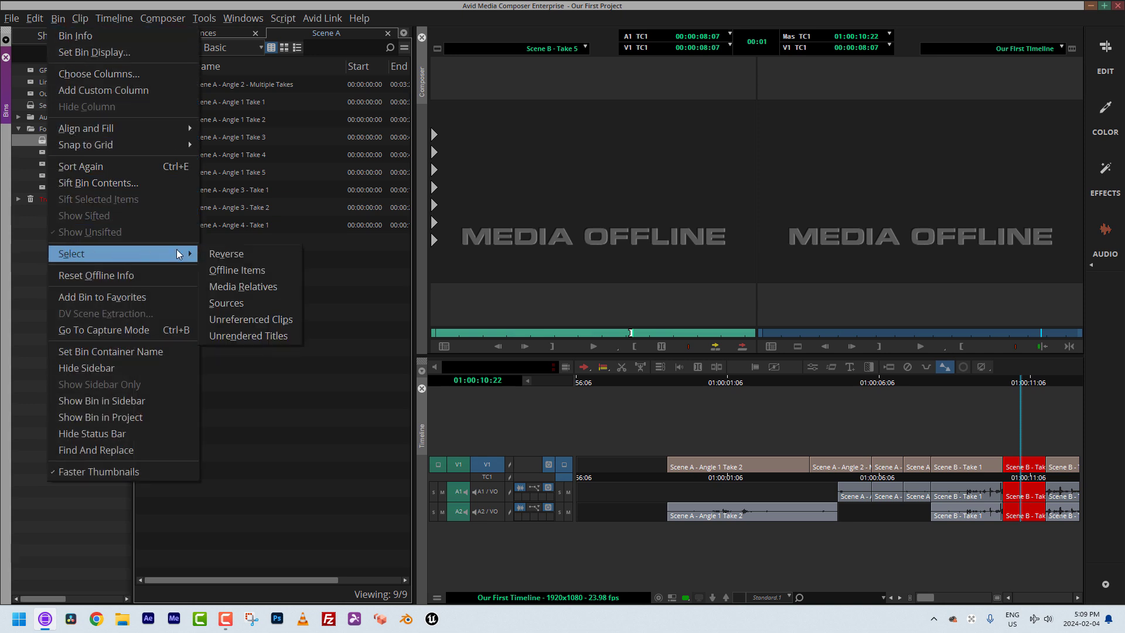
click(253, 288)
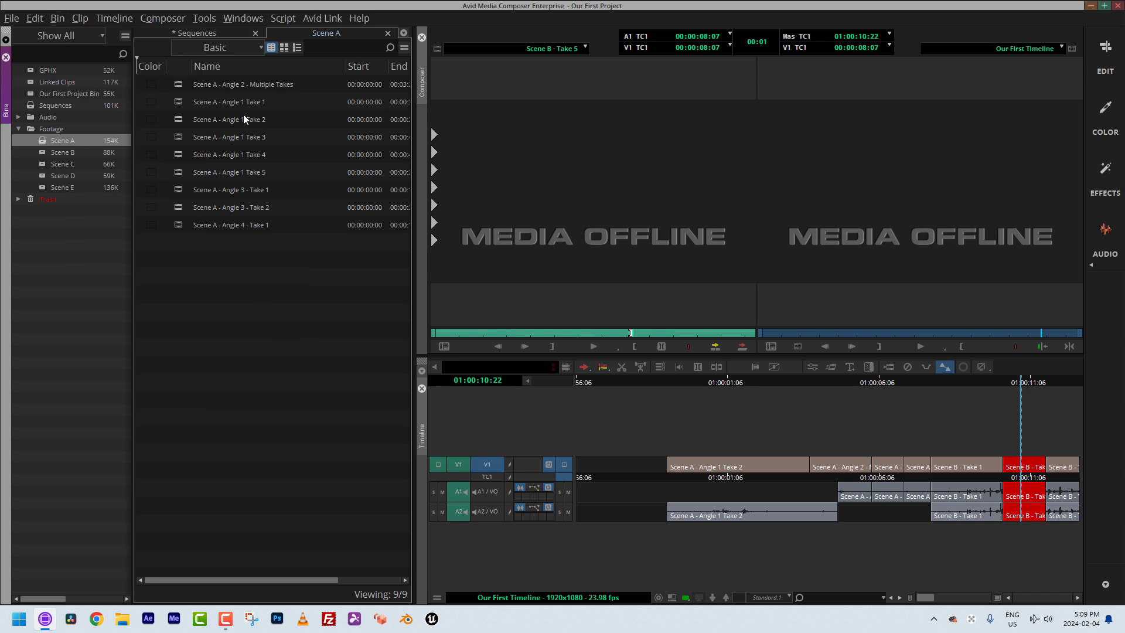
Select Our First Timeline in the Sequences bin and try selecting its Media Relatives from the Scene A bin.
click(201, 34)
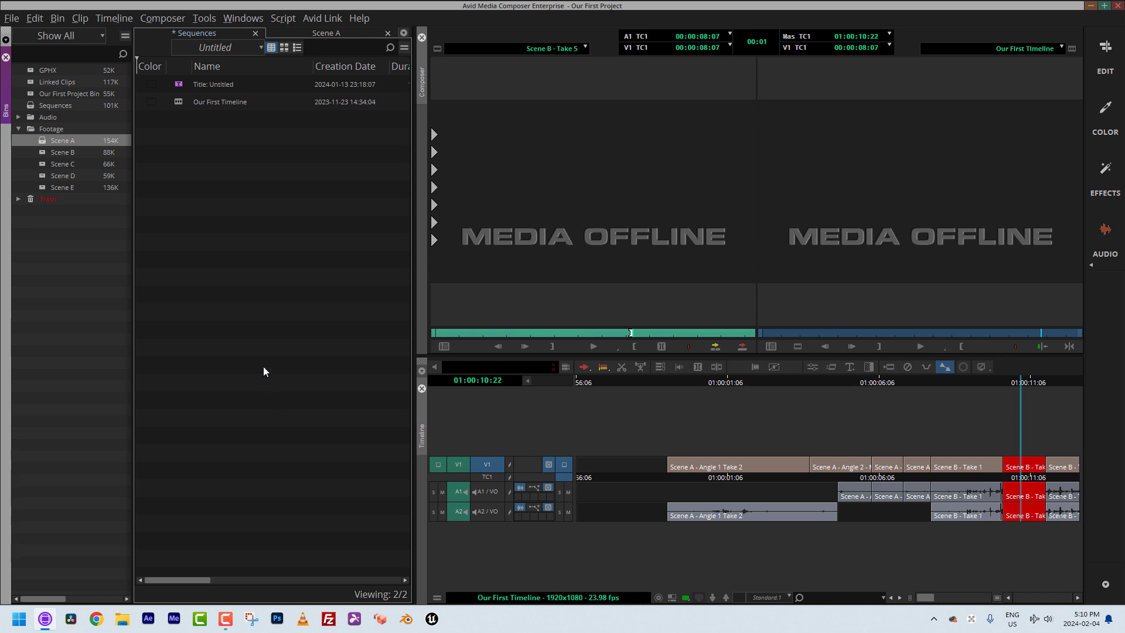
click(194, 106)
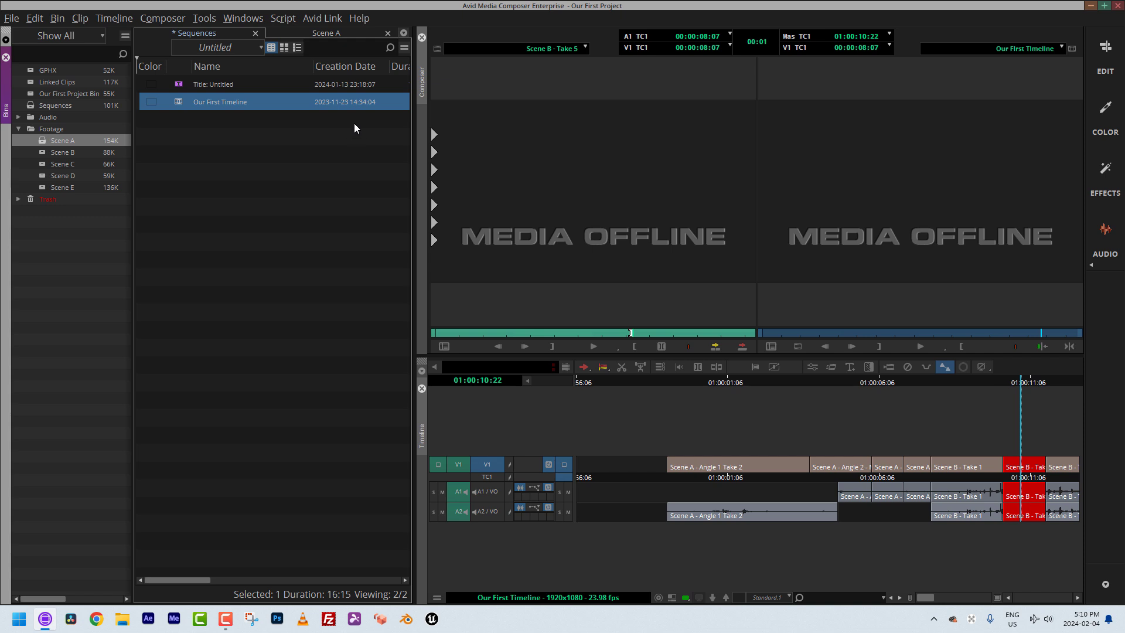
click(317, 33)
click(53, 17)
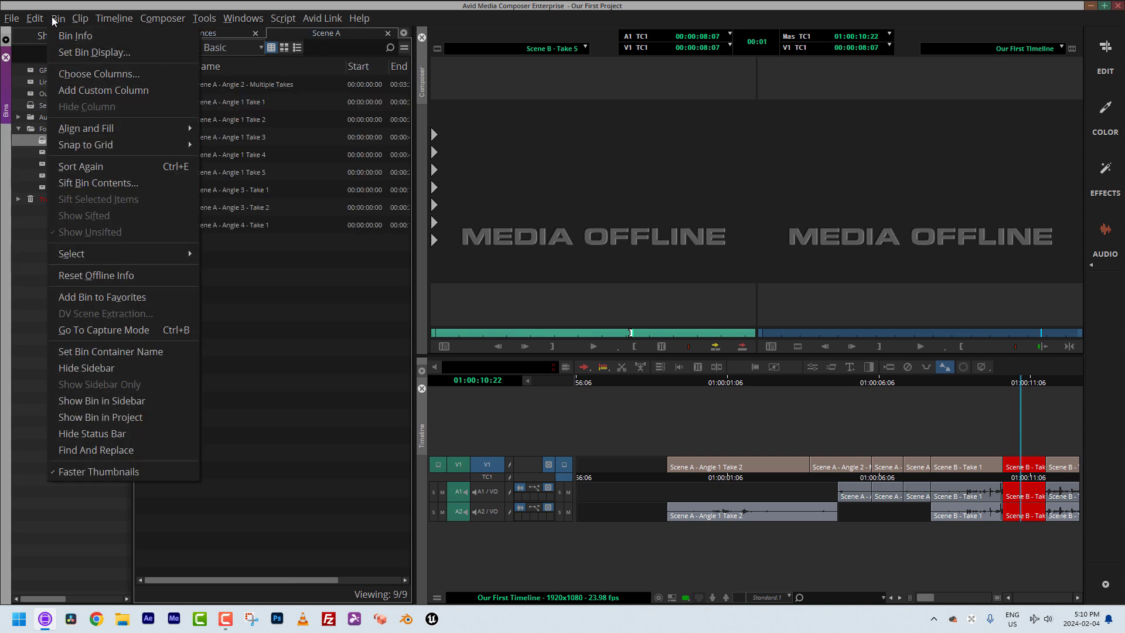
mouse_move(102, 253)
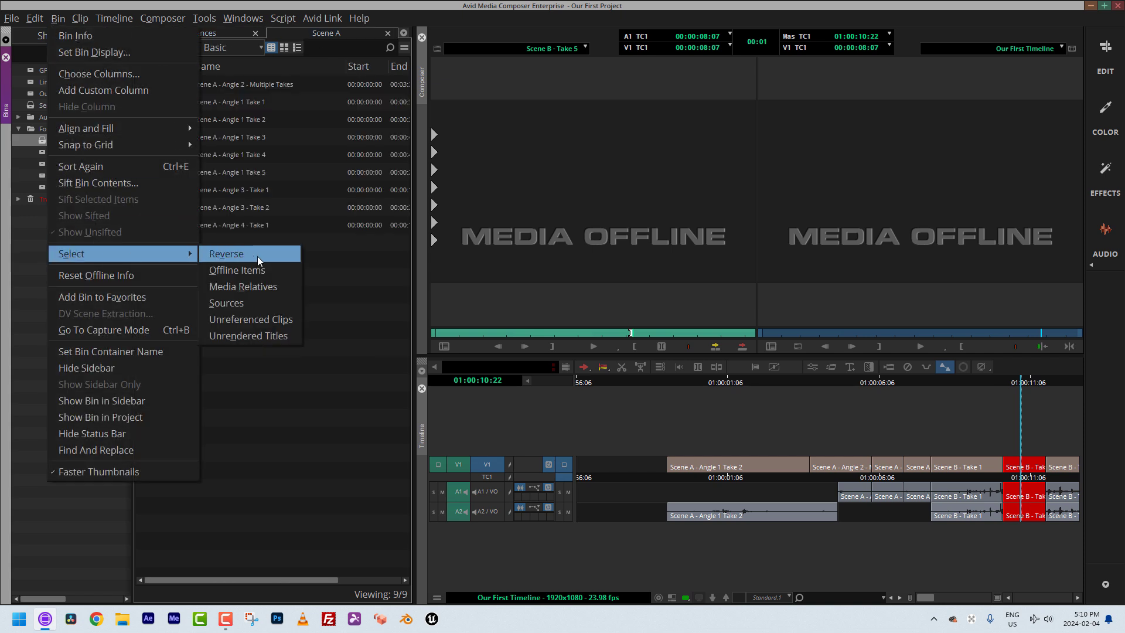
click(259, 285)
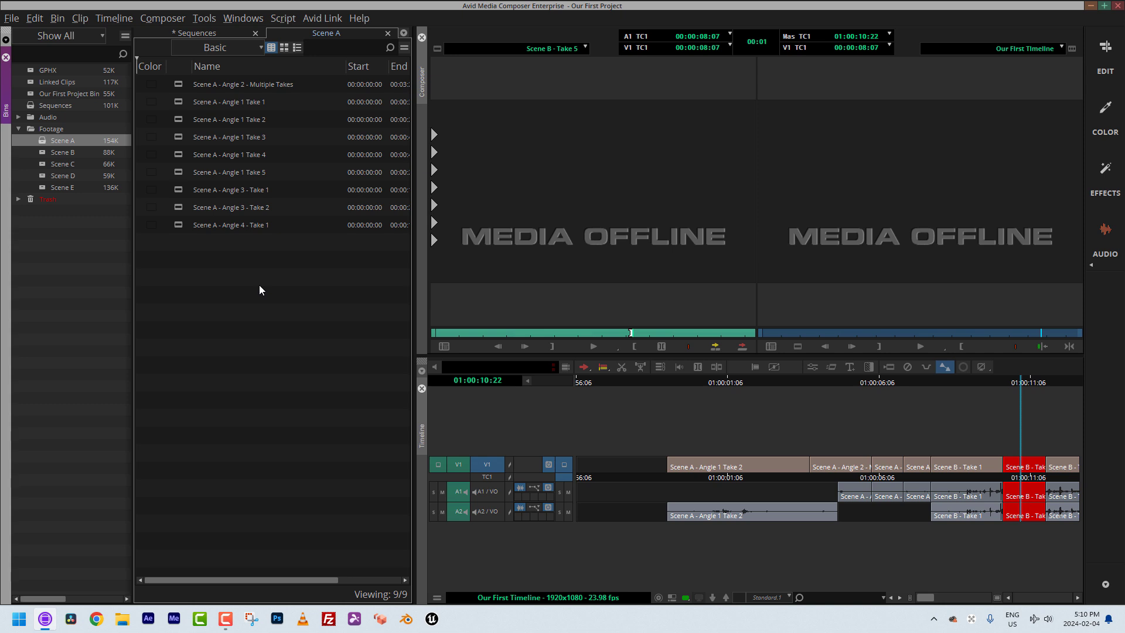
Dock the Scene A bin below the Sequences bin and resize the split so both bins' contents are visible.
click(213, 33)
click(303, 34)
click(195, 33)
drag(318, 35, 275, 594)
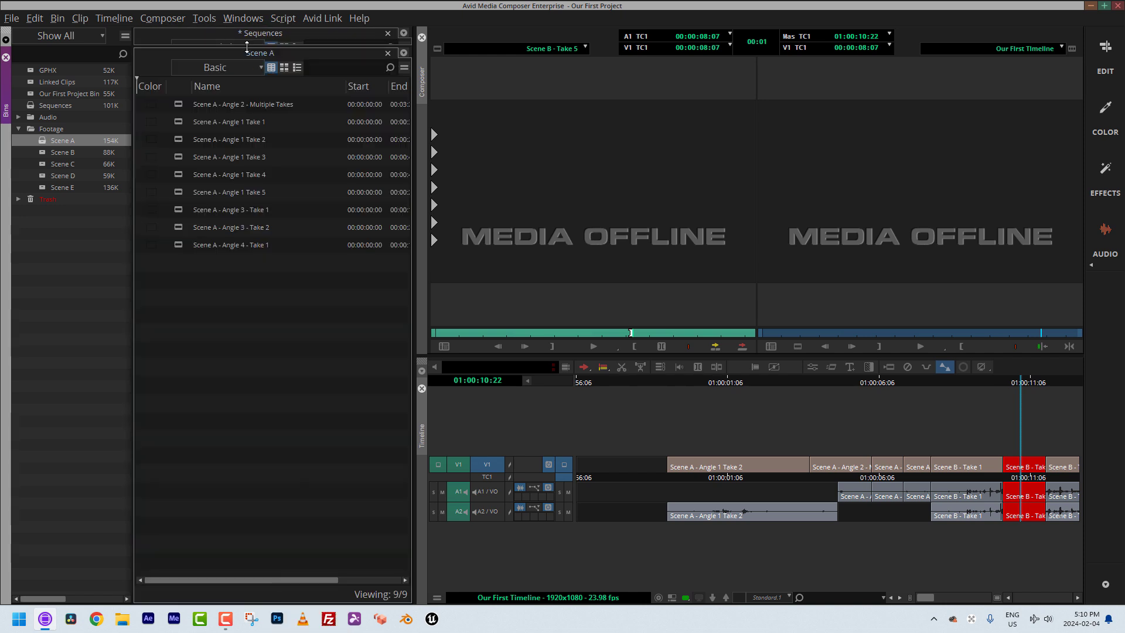
drag(248, 53, 249, 249)
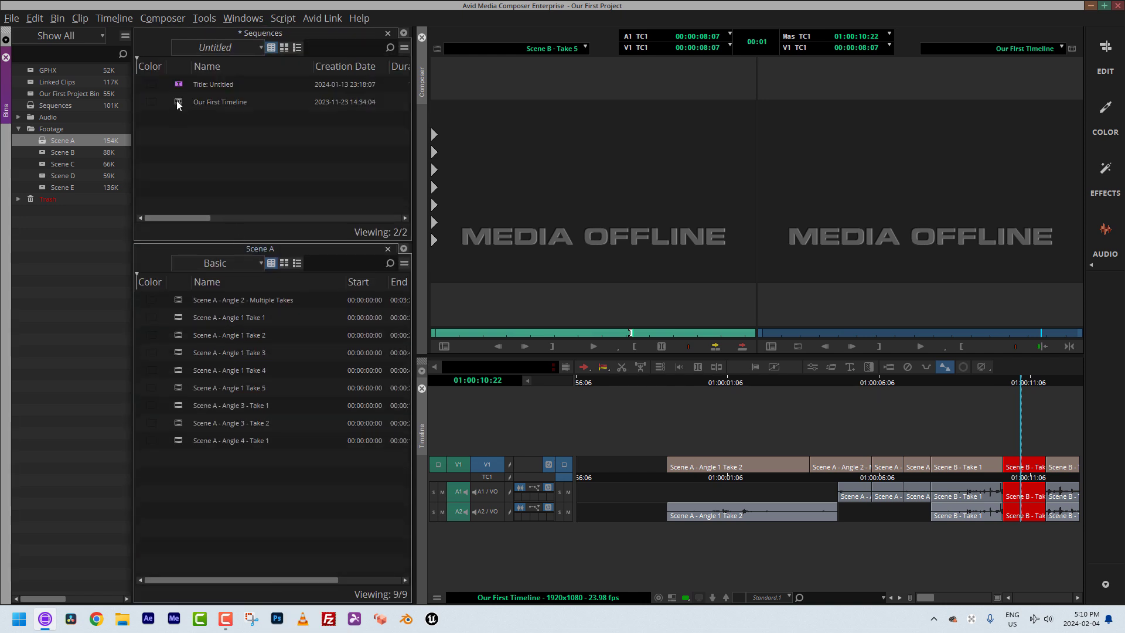
Move Our First Timeline into the Scene A bin, select its Media Relatives there, and clear the selection.
drag(177, 101, 199, 312)
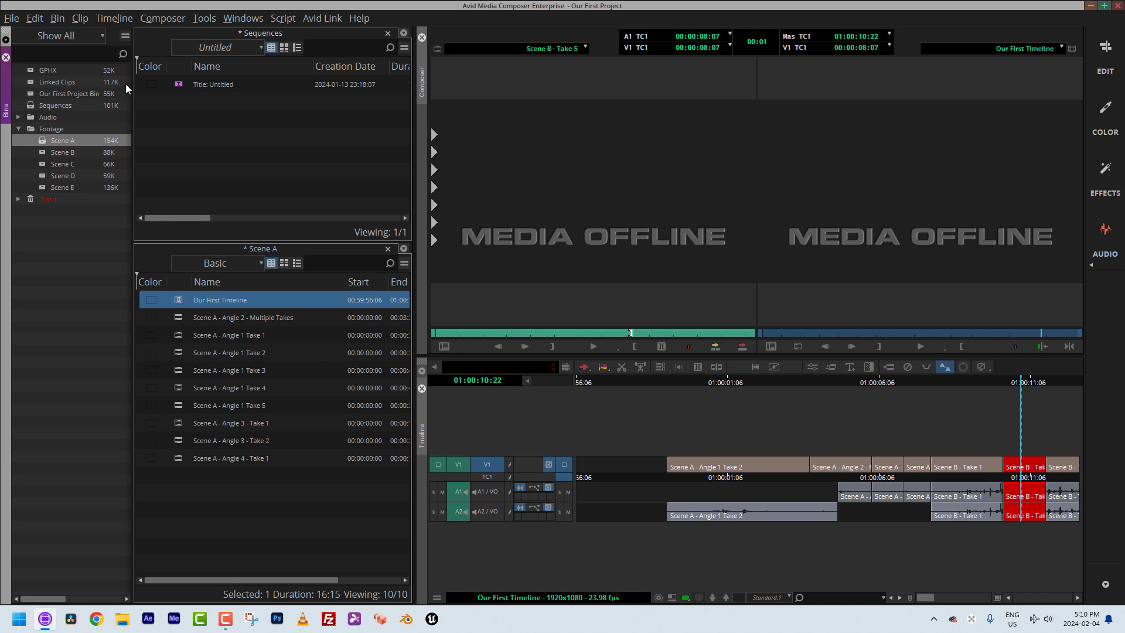
click(58, 18)
mouse_move(93, 256)
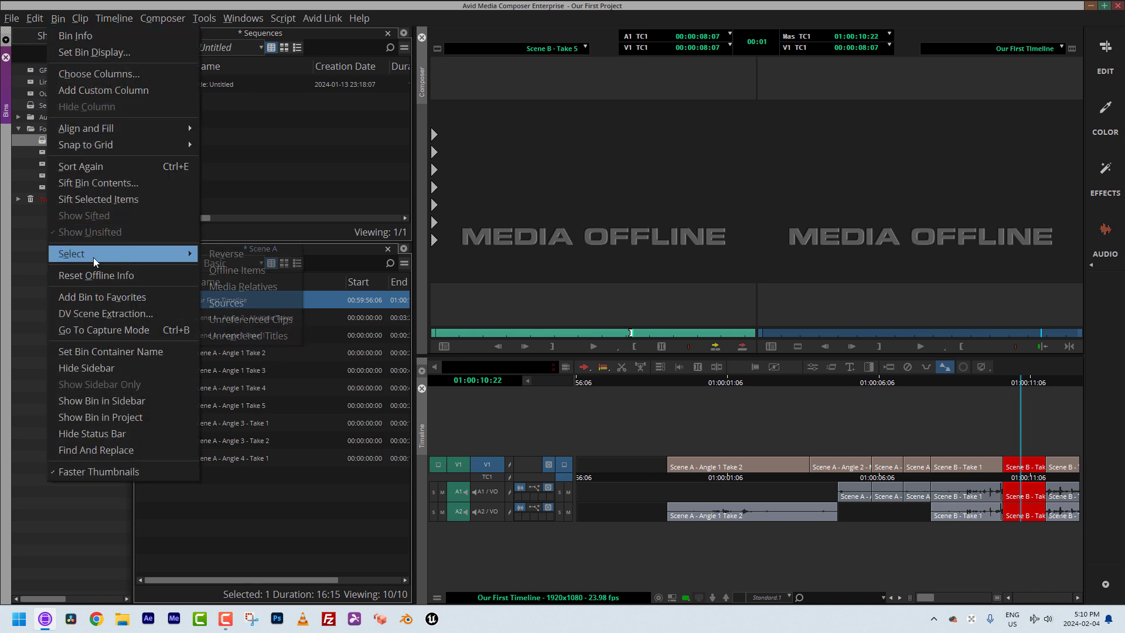
click(286, 284)
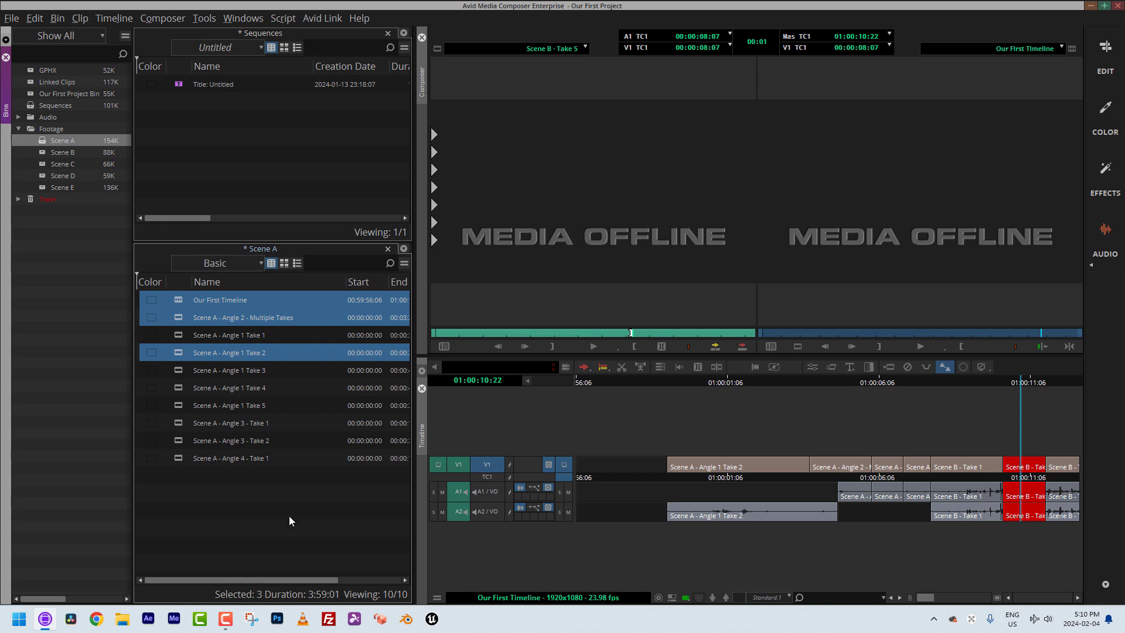
click(242, 512)
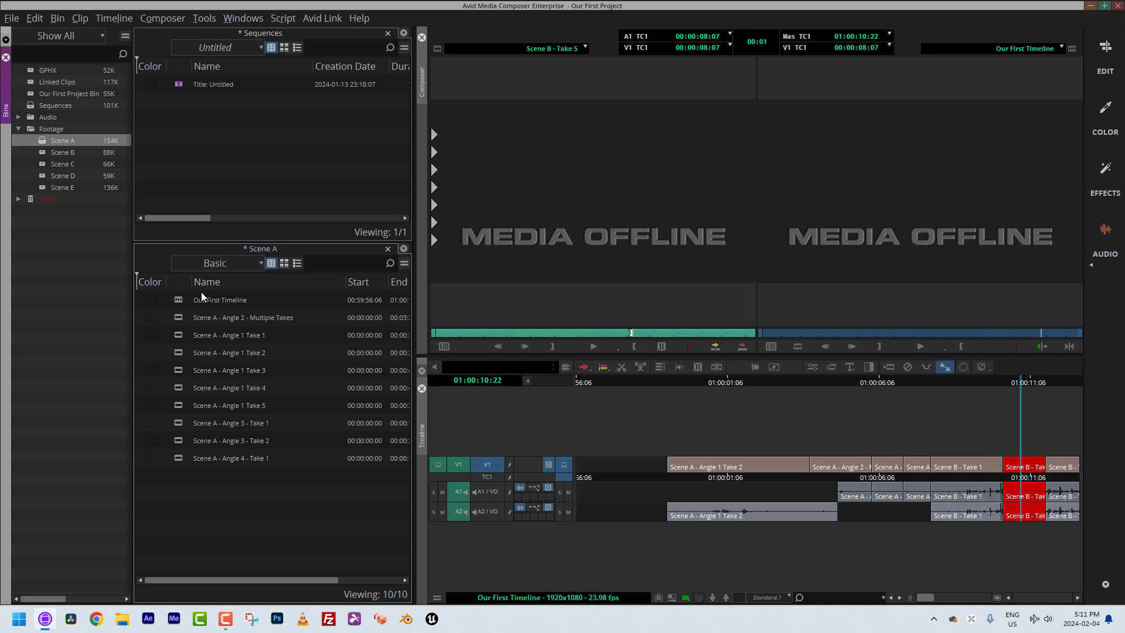
Move Our First Timeline back into the Sequences bin and deselect it.
drag(184, 301, 300, 152)
drag(196, 104, 198, 107)
click(250, 123)
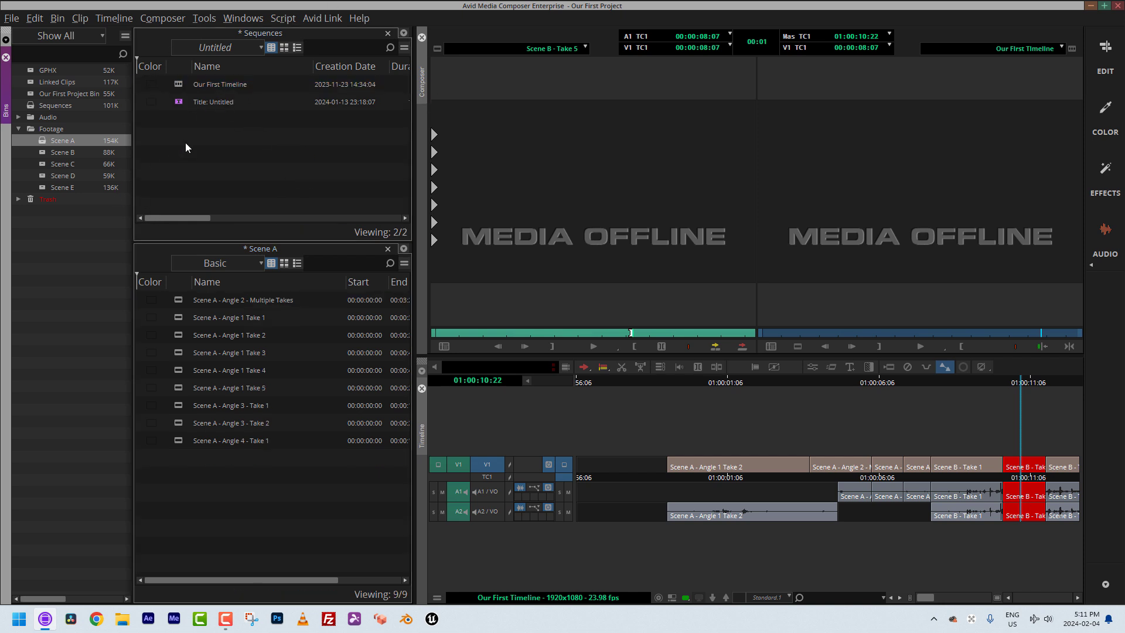
Open the Media Tool display options and choose all media drives.
click(205, 18)
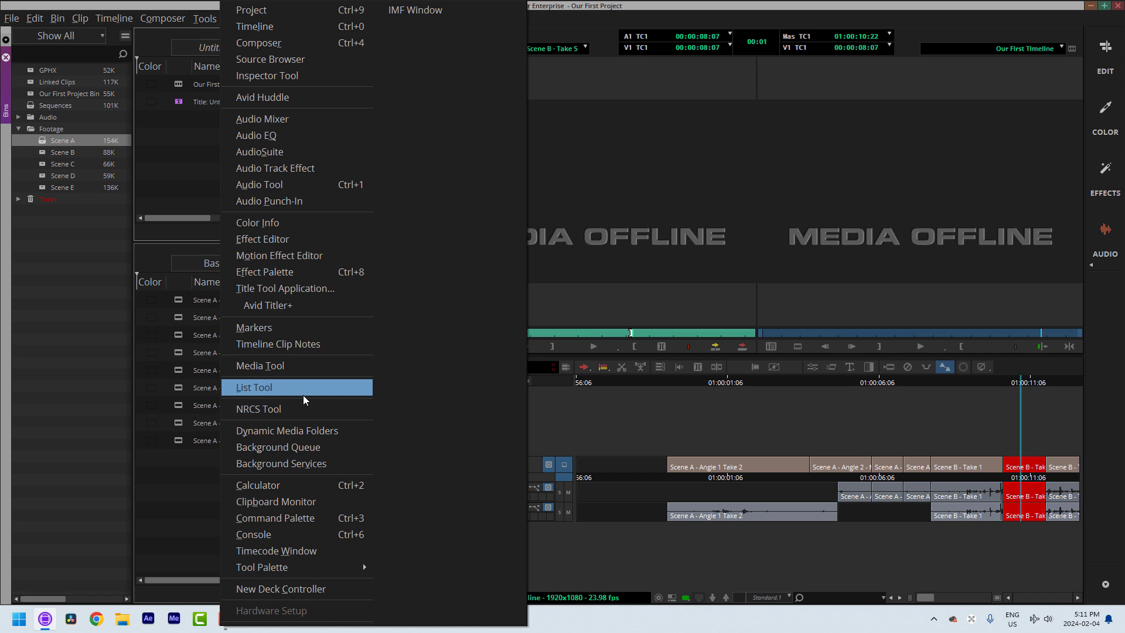
click(303, 370)
drag(462, 181, 469, 78)
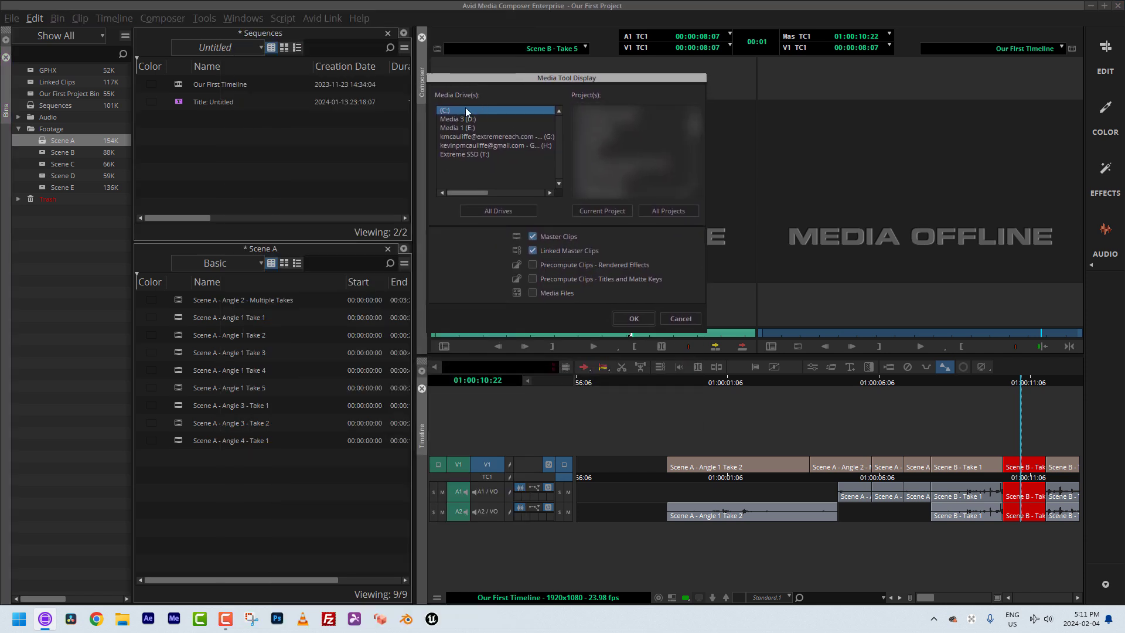
drag(543, 78, 548, 41)
click(490, 172)
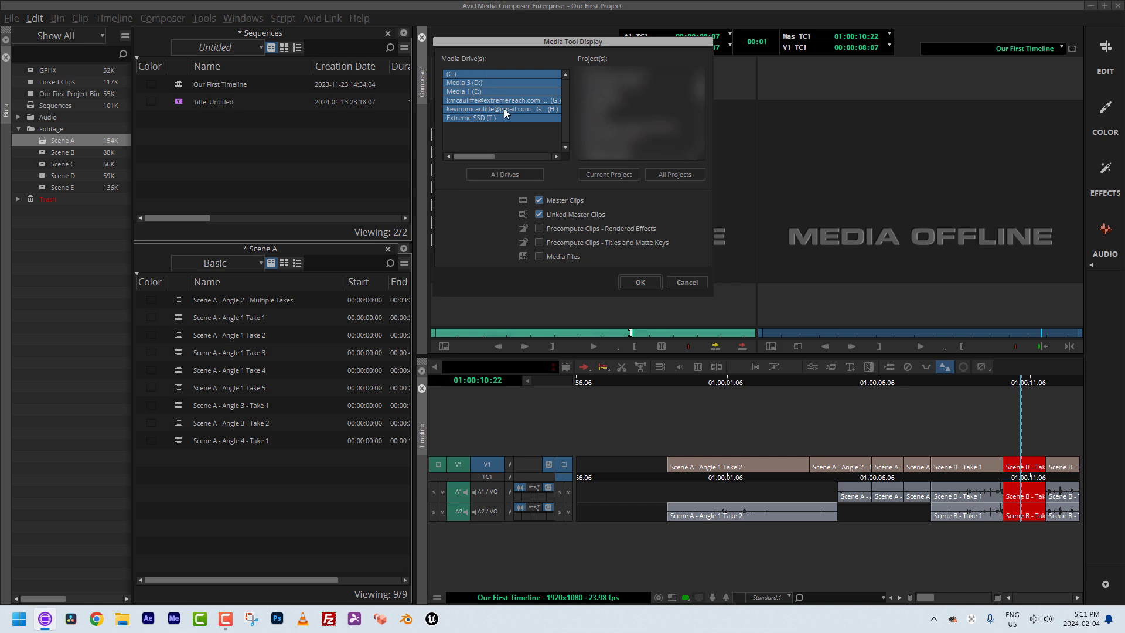
Load the Media Tool for drives Media 3 (D:), Media 1 (E:) and Extreme SSD (T:) with Linked Master Clips and Media Files, and close it.
click(466, 118)
click(469, 82)
click(470, 93)
ctrl+click(473, 85)
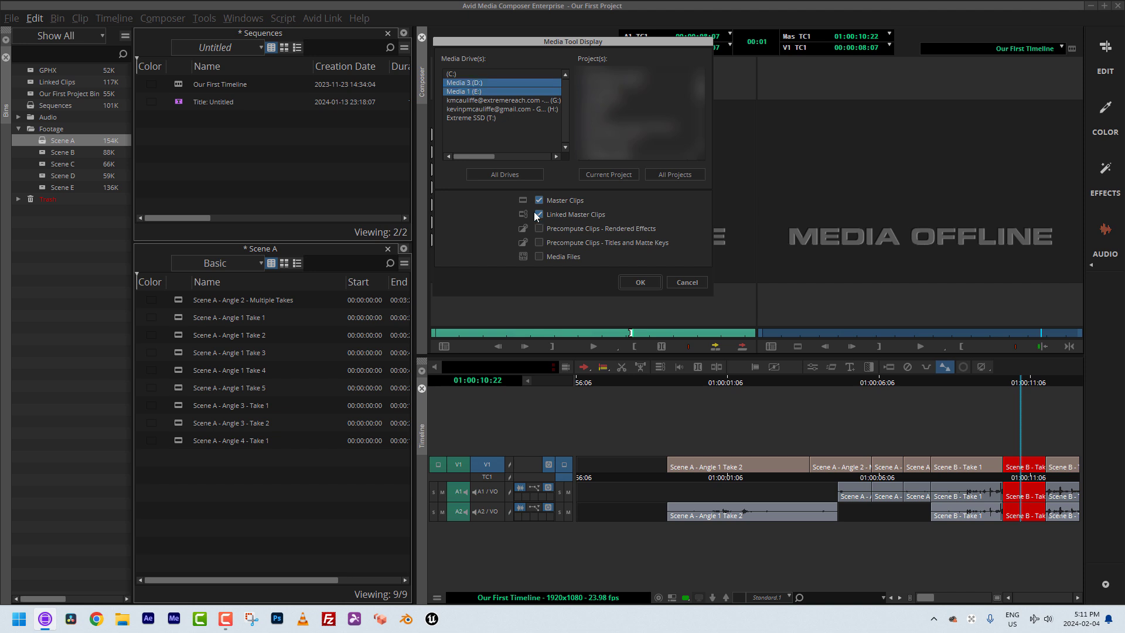
ctrl+click(468, 118)
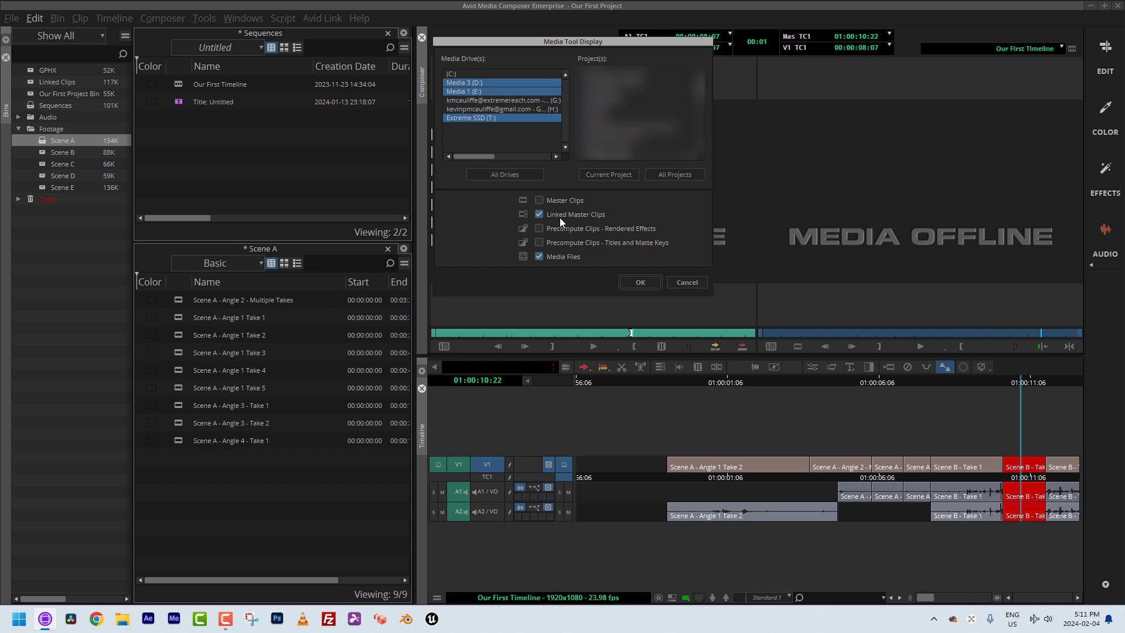
click(632, 282)
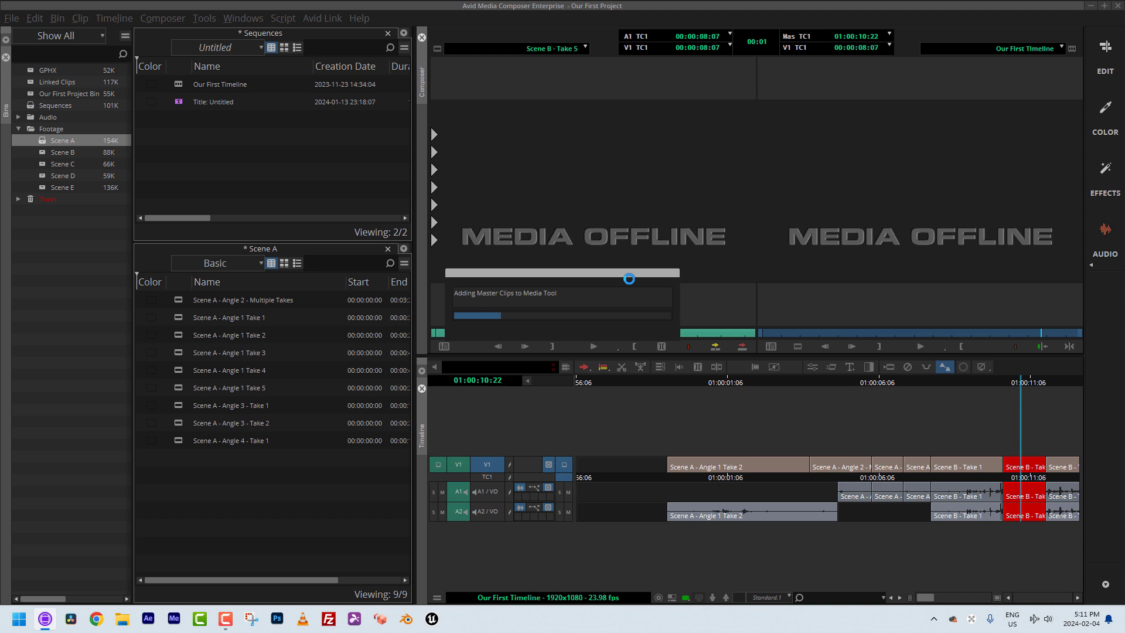
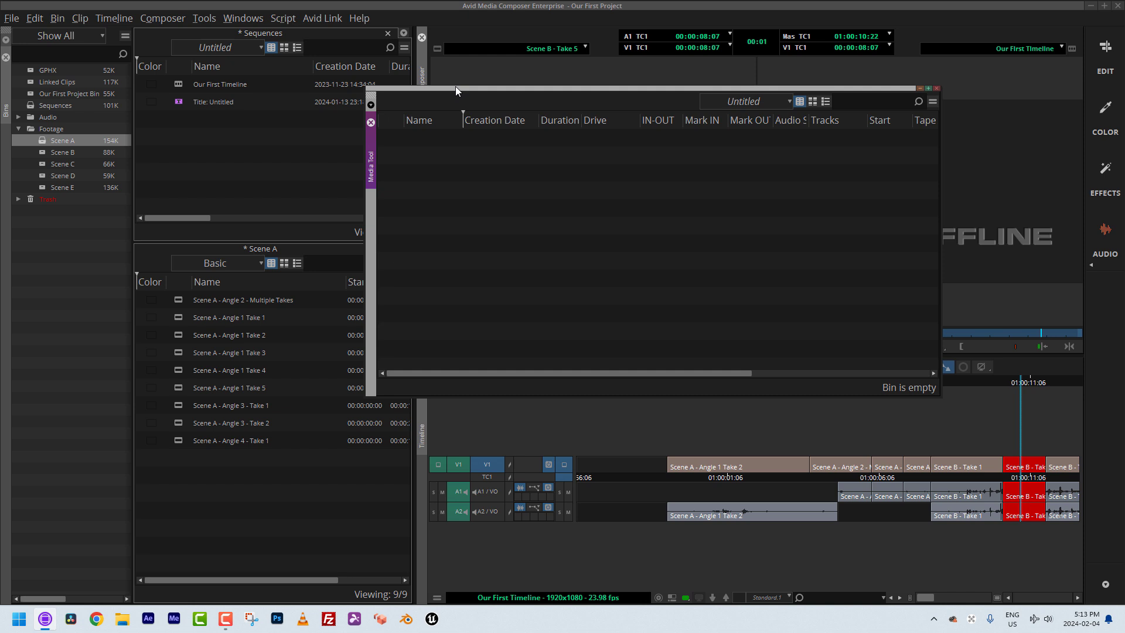
click(937, 89)
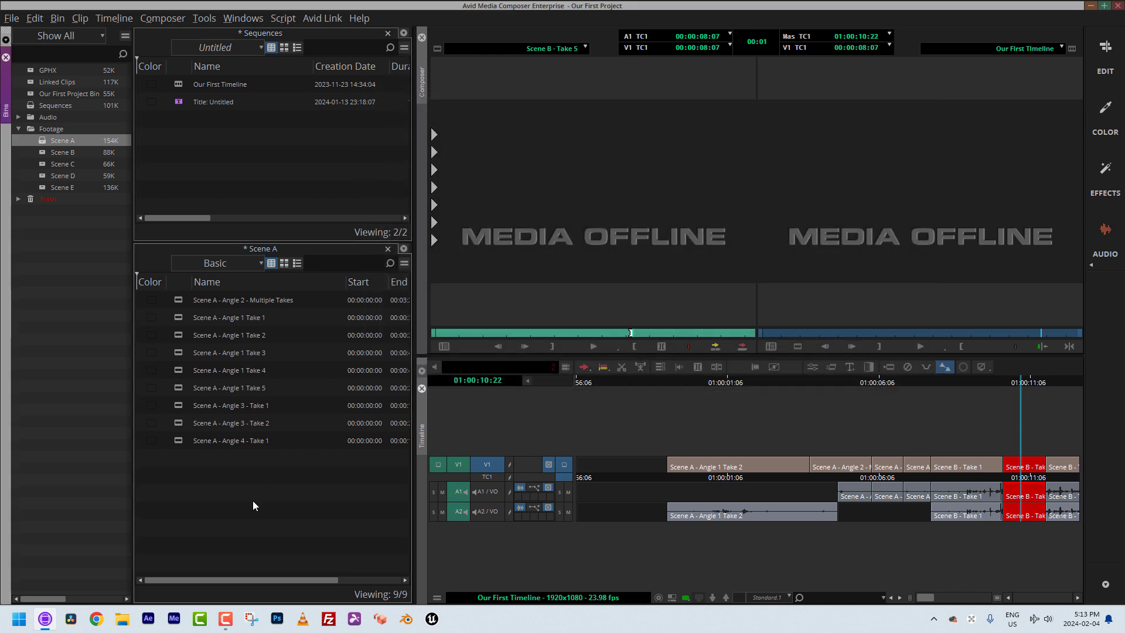
Move Our First Timeline into the Scene A bin again and select its Media Relatives.
drag(198, 83, 200, 310)
click(239, 510)
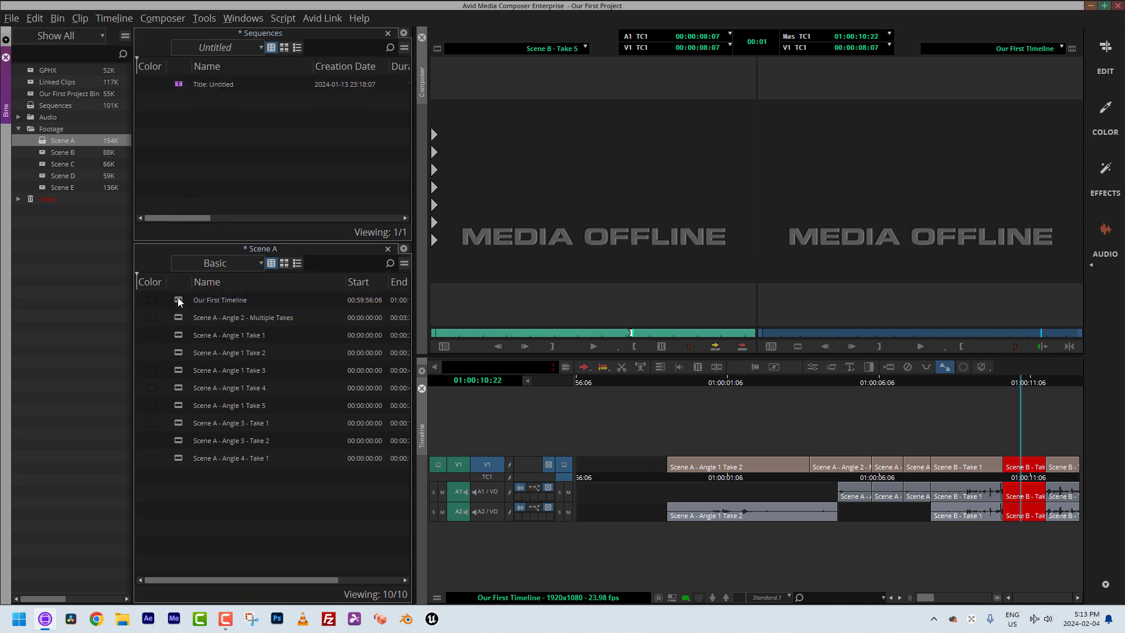
click(178, 301)
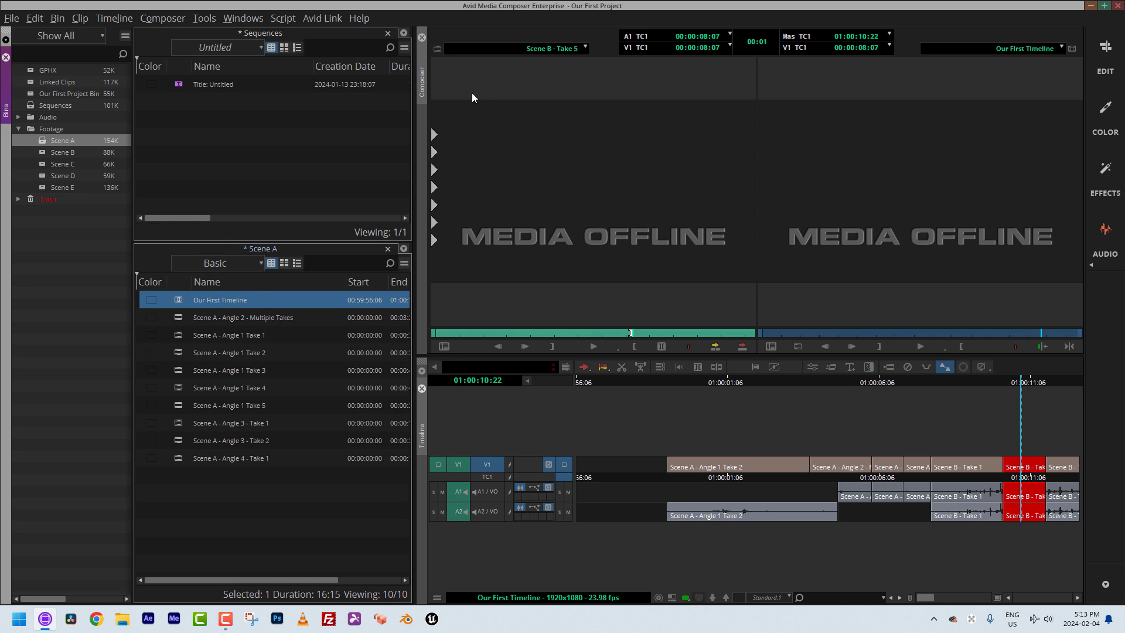
click(58, 21)
mouse_move(92, 255)
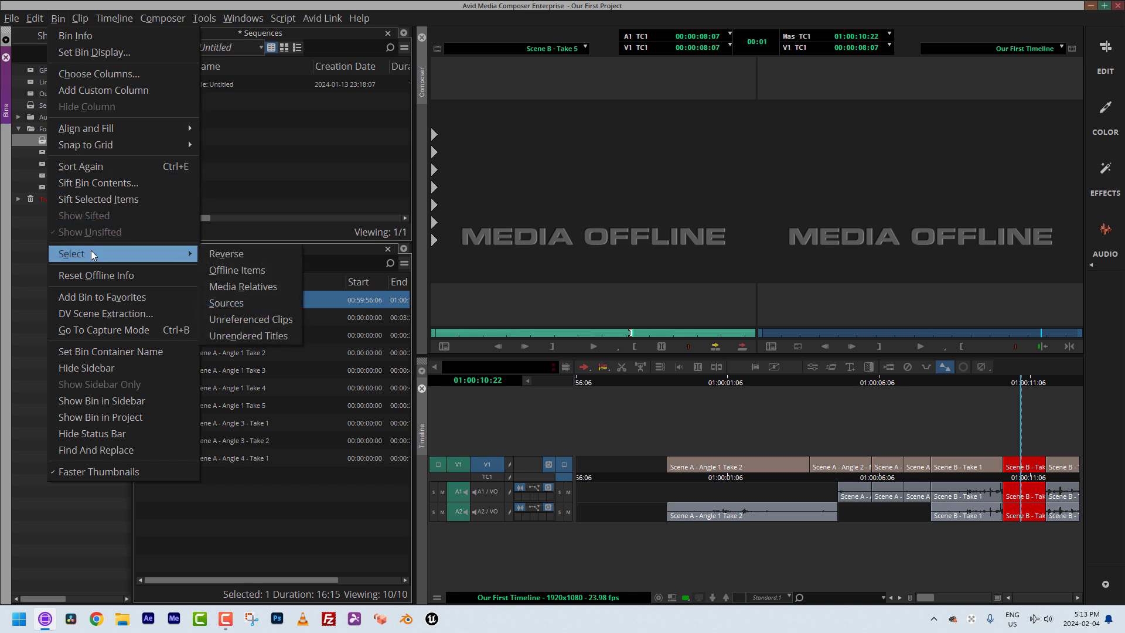
click(253, 287)
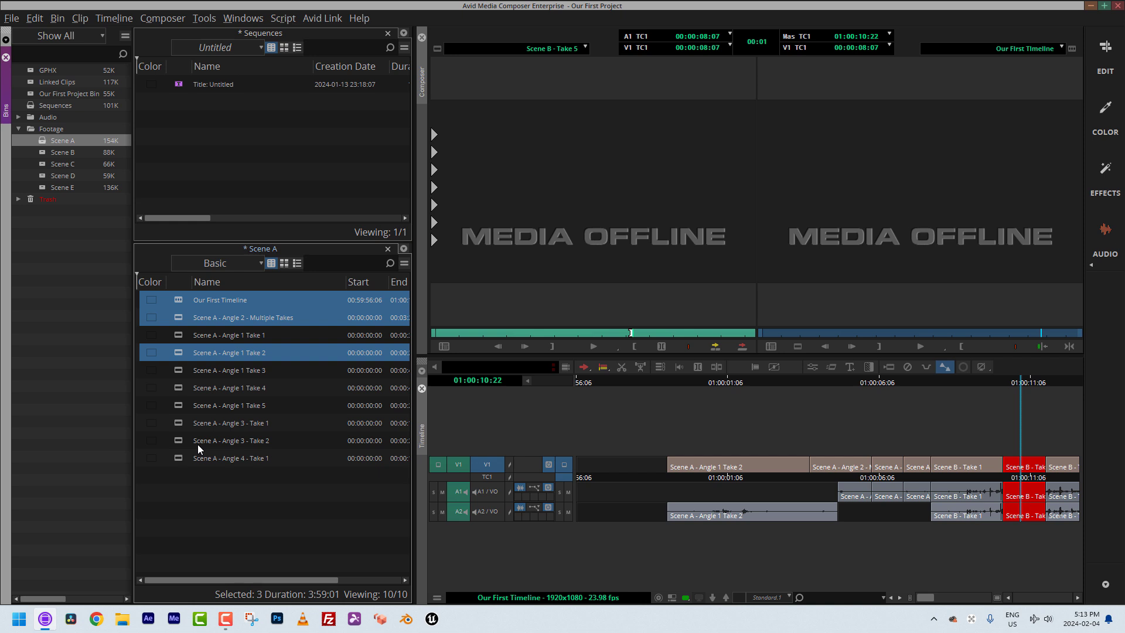
Manually select Angle 1 Takes 1, 3, 4 and 5, Angle 3 Takes 1 and 2, and Angle 4 Take 1 in Scene A, and deselect them.
click(181, 338)
ctrl+click(182, 370)
ctrl+click(181, 388)
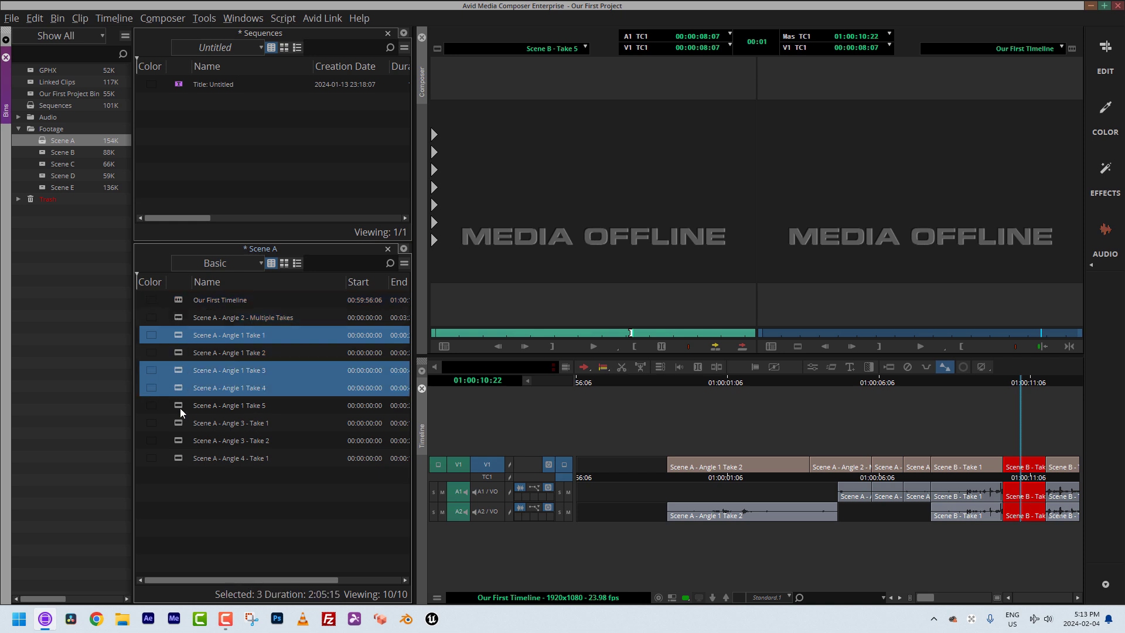
ctrl+click(181, 406)
ctrl+click(181, 423)
ctrl+click(179, 441)
ctrl+click(181, 458)
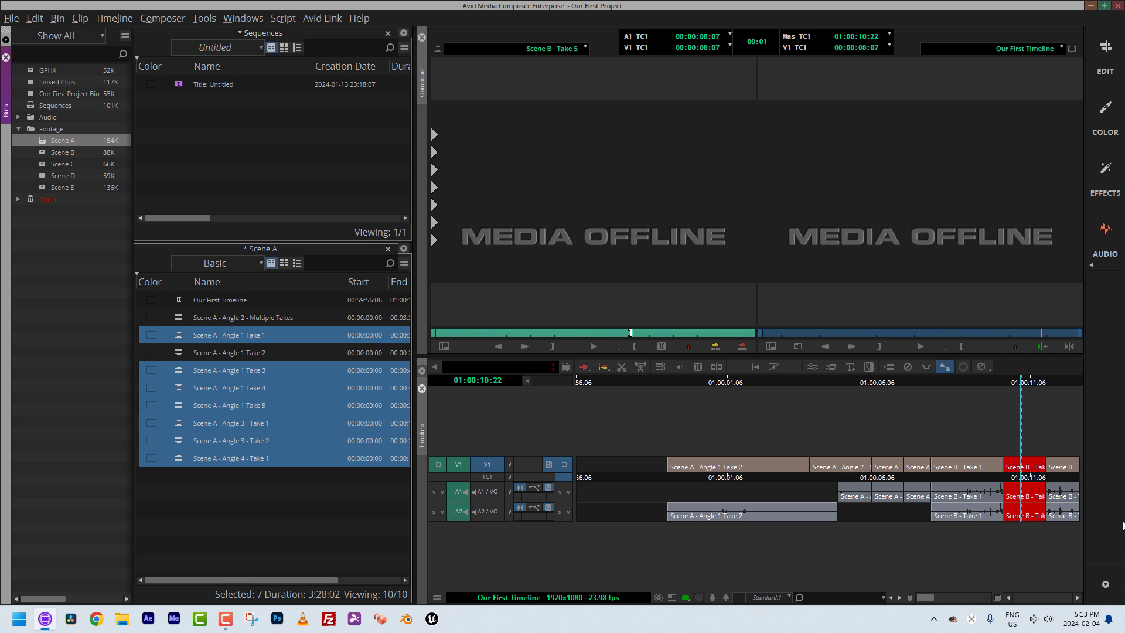
click(269, 489)
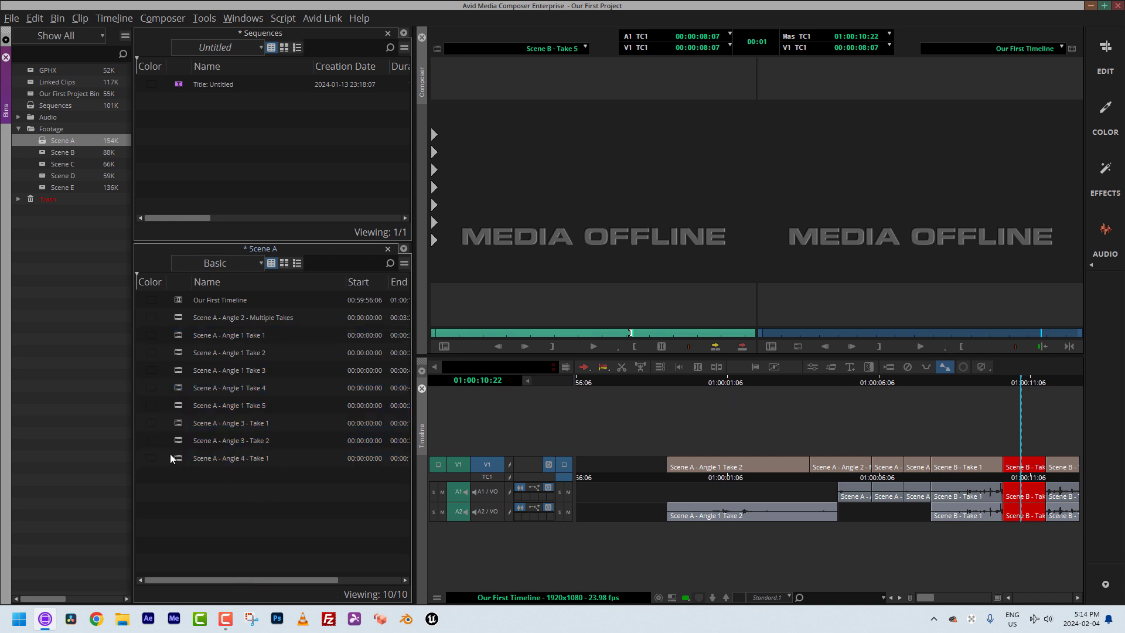
Select the scattered clips Angle 4 Take 1, Angle 3 Take 2 and Angle 1 Takes 4, 2 and 1, and clear the selection.
click(171, 456)
ctrl+click(179, 441)
ctrl+click(178, 392)
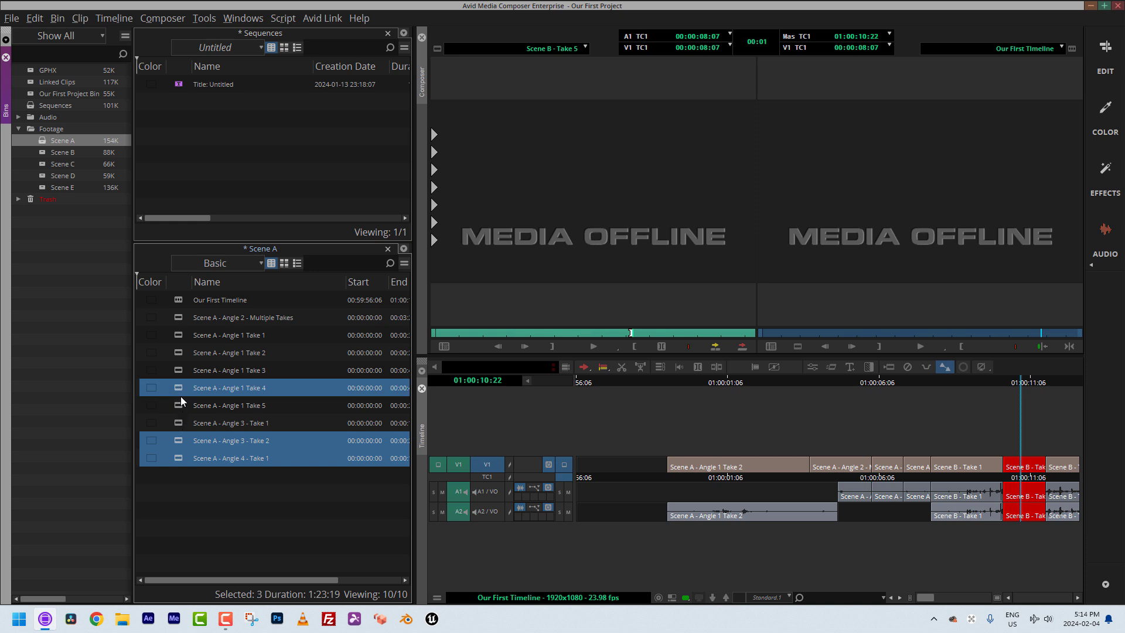
ctrl+click(176, 351)
ctrl+click(171, 340)
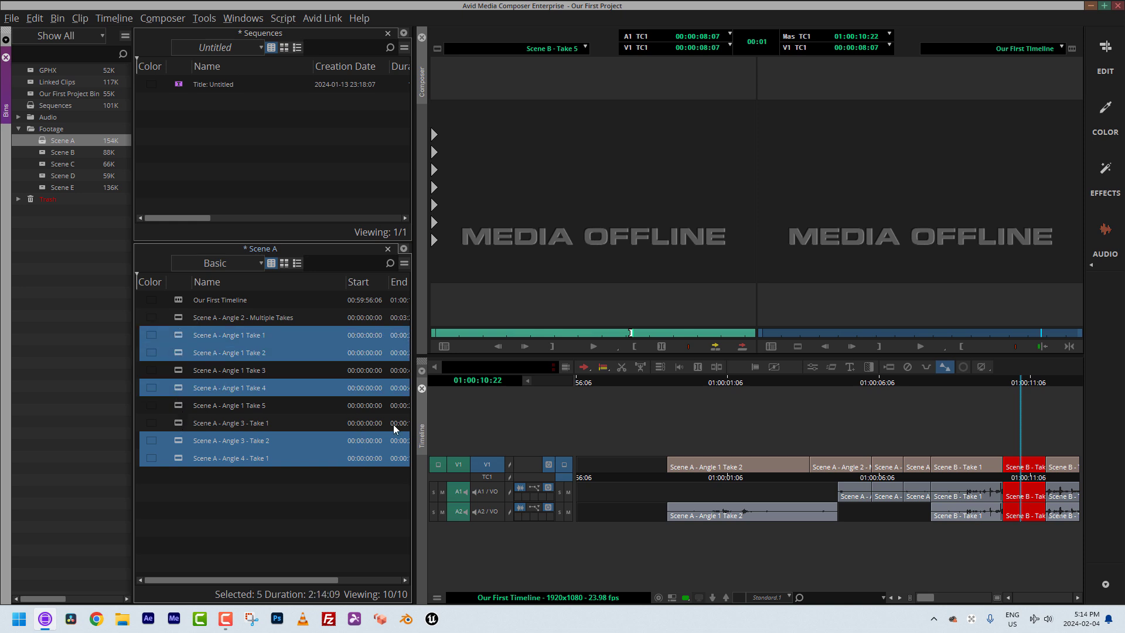
click(212, 510)
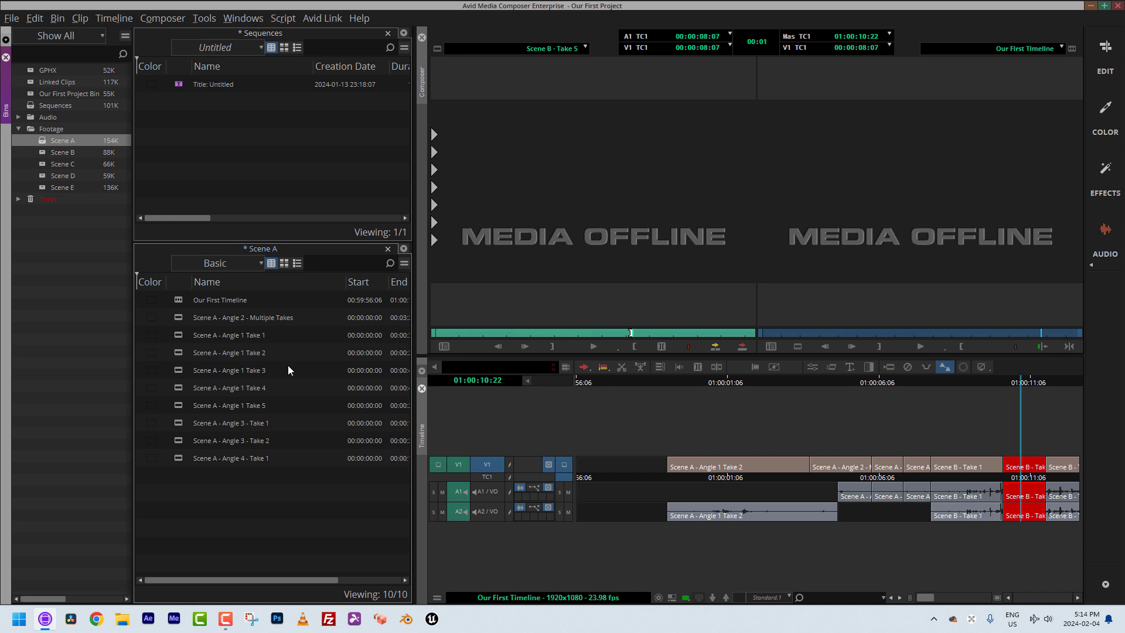
Select the Media Relatives of Our First Timeline in Scene A and reverse the selection.
click(178, 301)
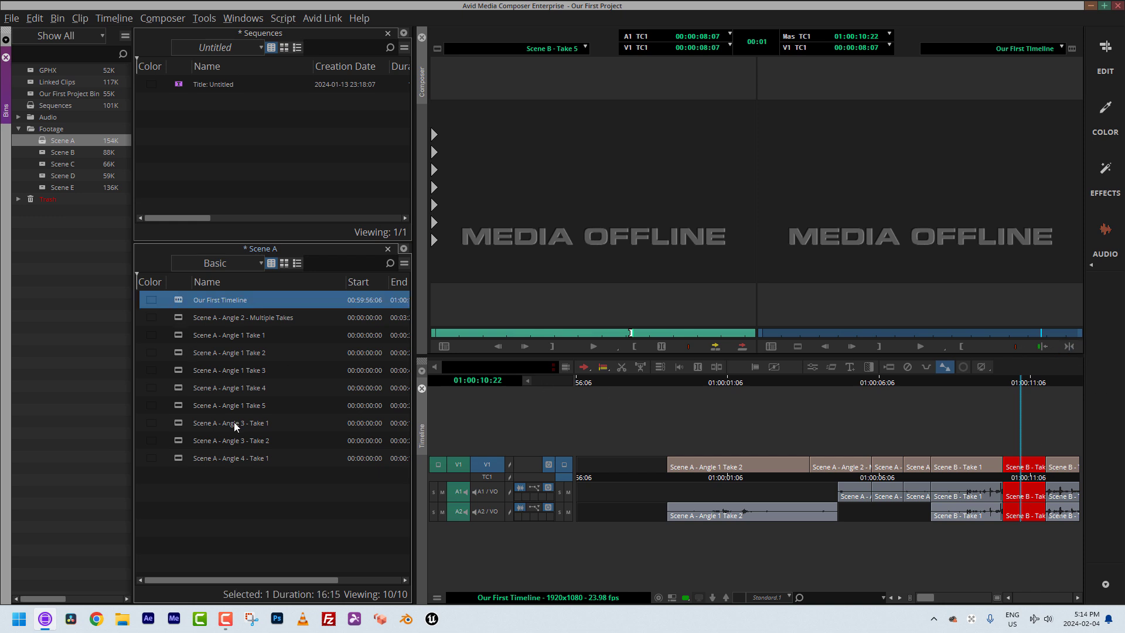
click(58, 18)
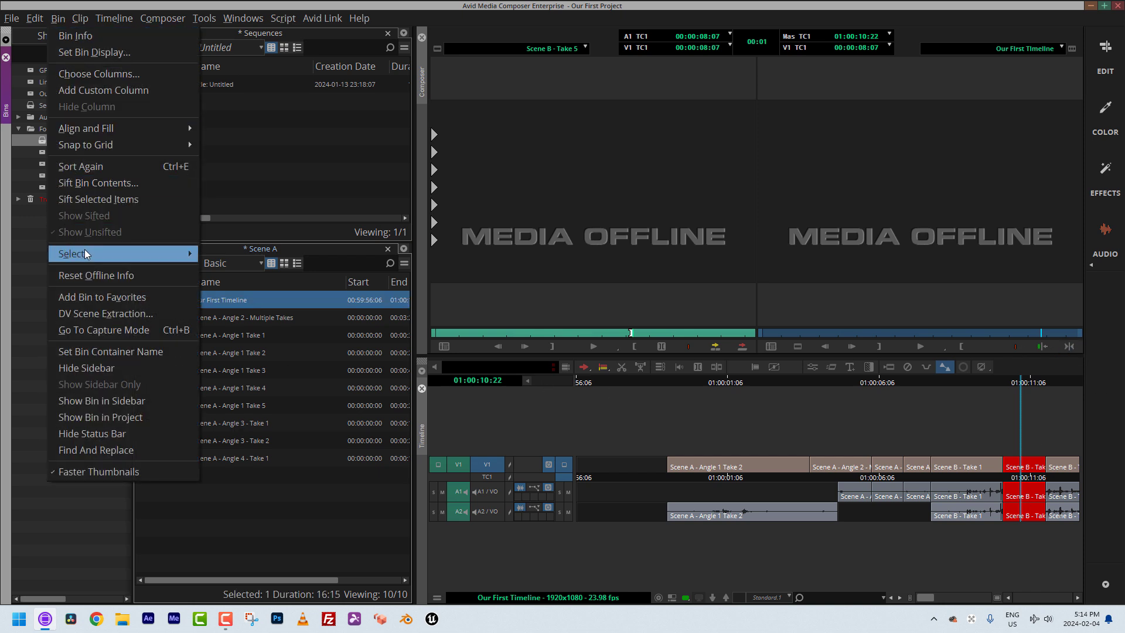
mouse_move(88, 253)
click(242, 286)
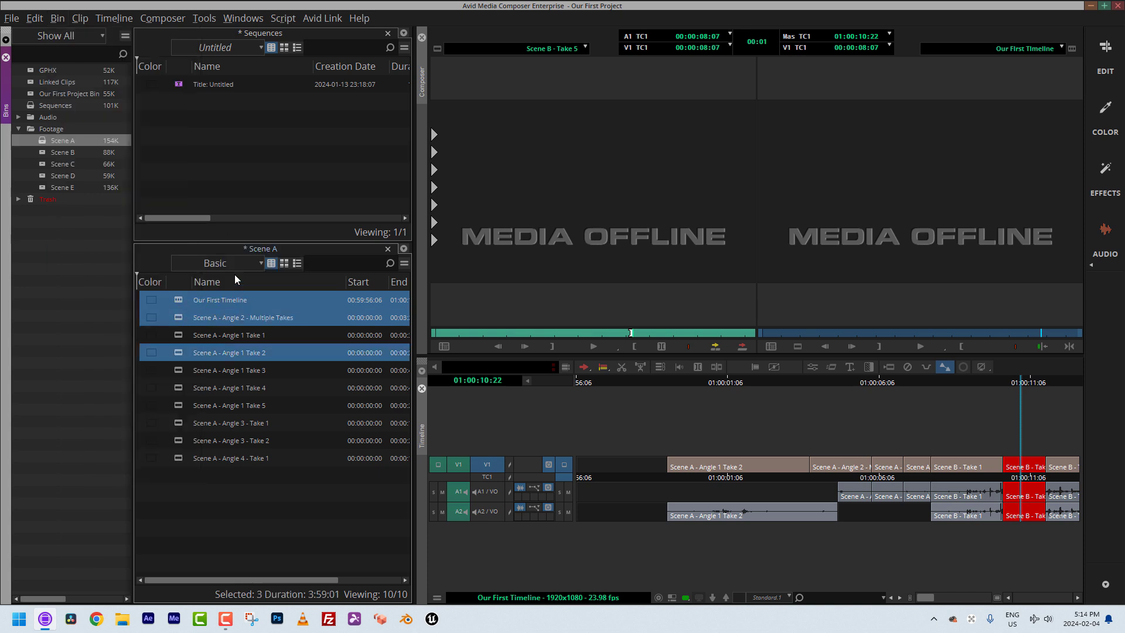
click(57, 18)
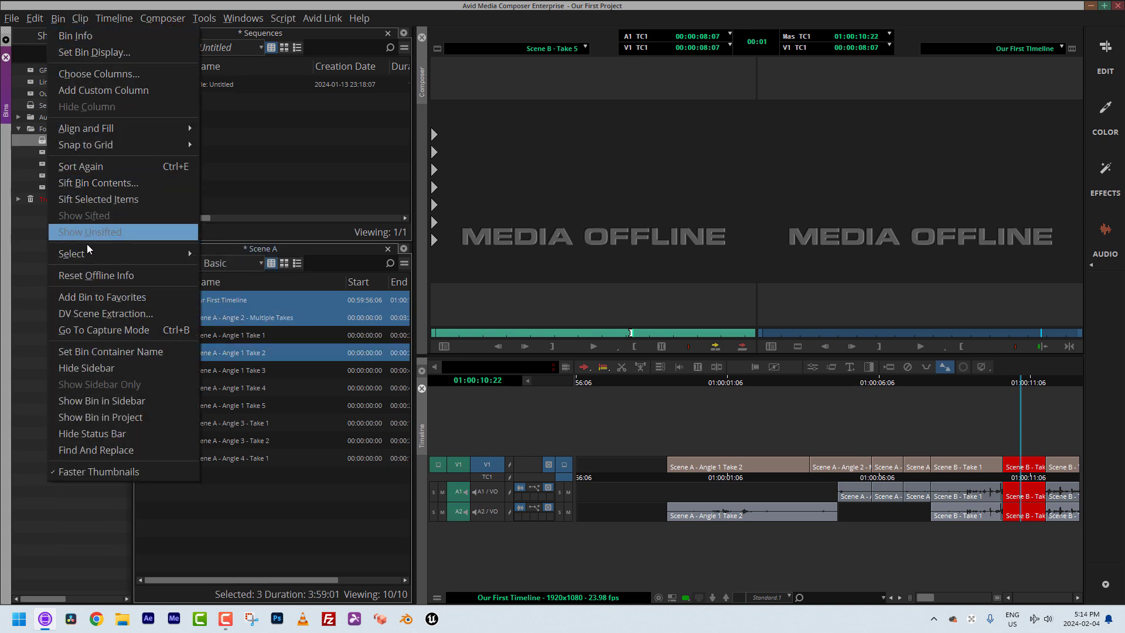
mouse_move(88, 253)
click(281, 270)
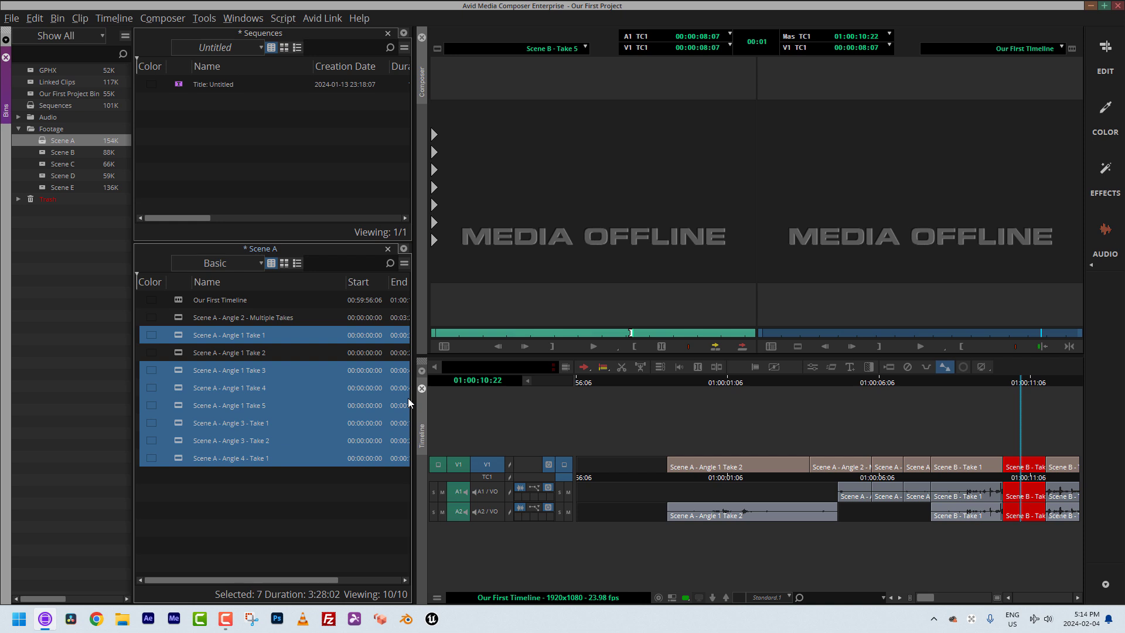
Park the timeline playhead at 01:00:09:02 on Scene B - Take 1 and select only Our First Timeline in the Scene A bin.
drag(853, 464, 966, 464)
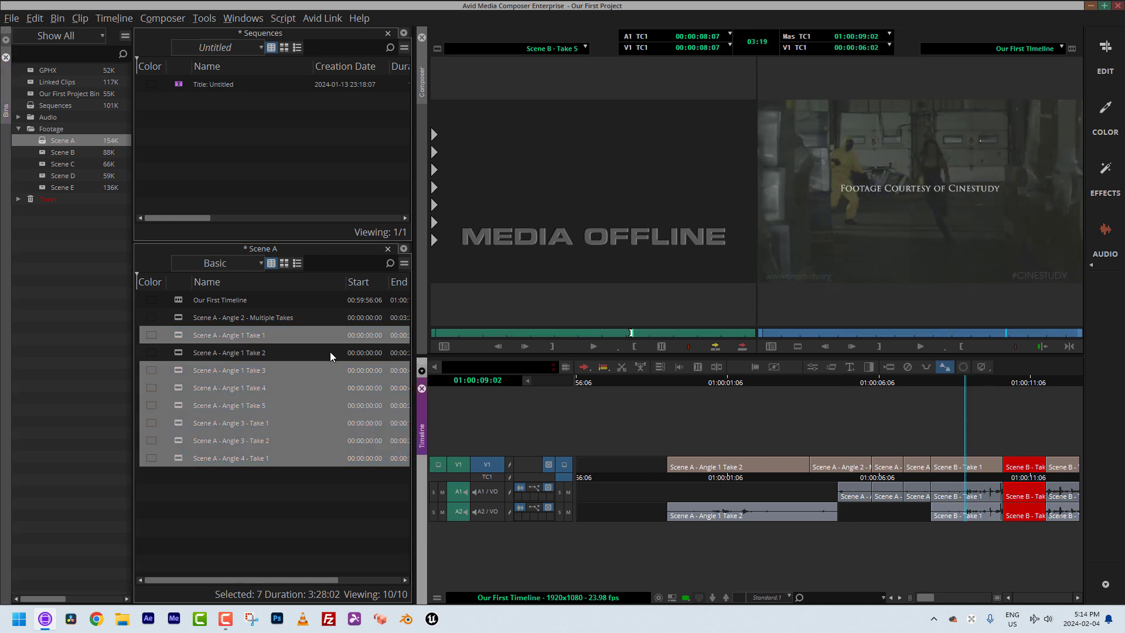
click(223, 487)
click(178, 299)
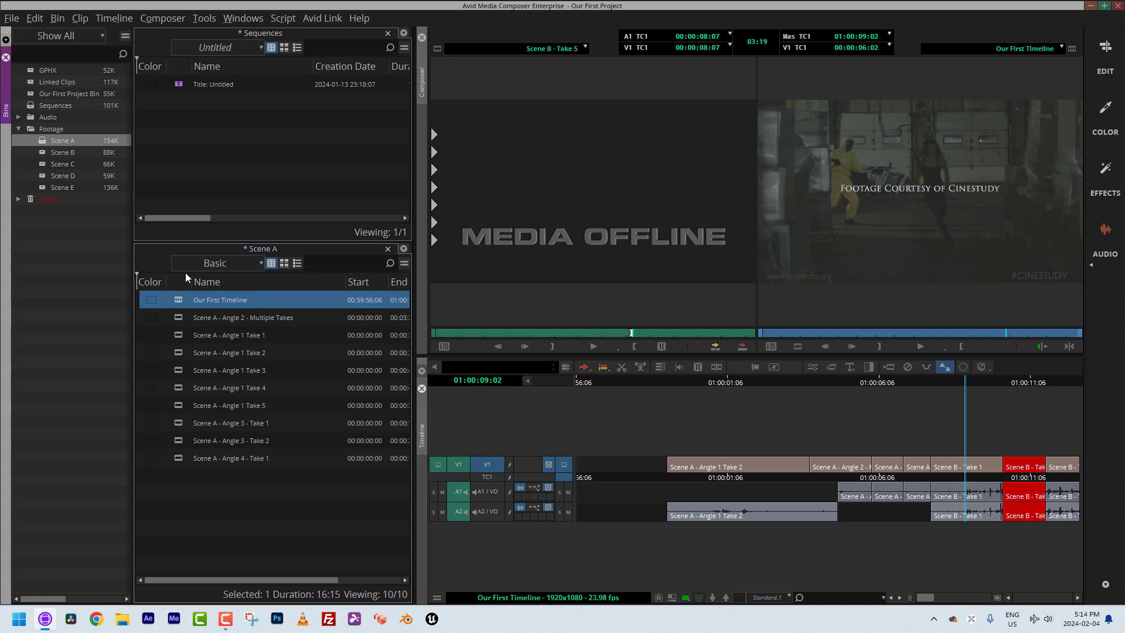
Add the selected sequence's Media Relatives to the selection and reverse it to pick the Scene A clips the sequence does not use.
click(59, 18)
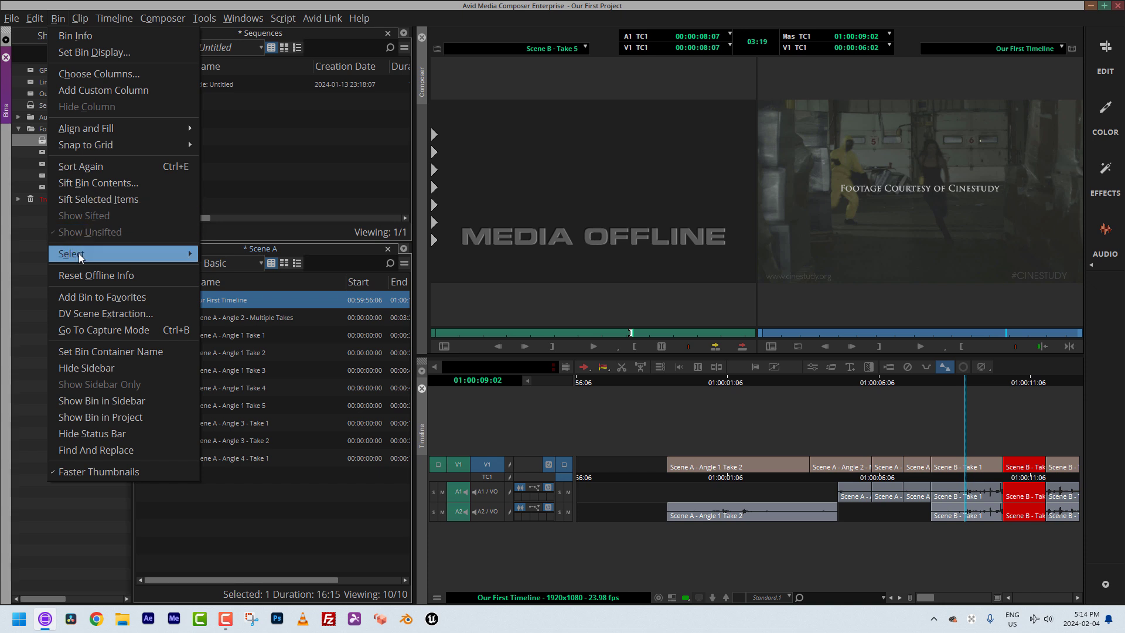
mouse_move(80, 259)
click(262, 289)
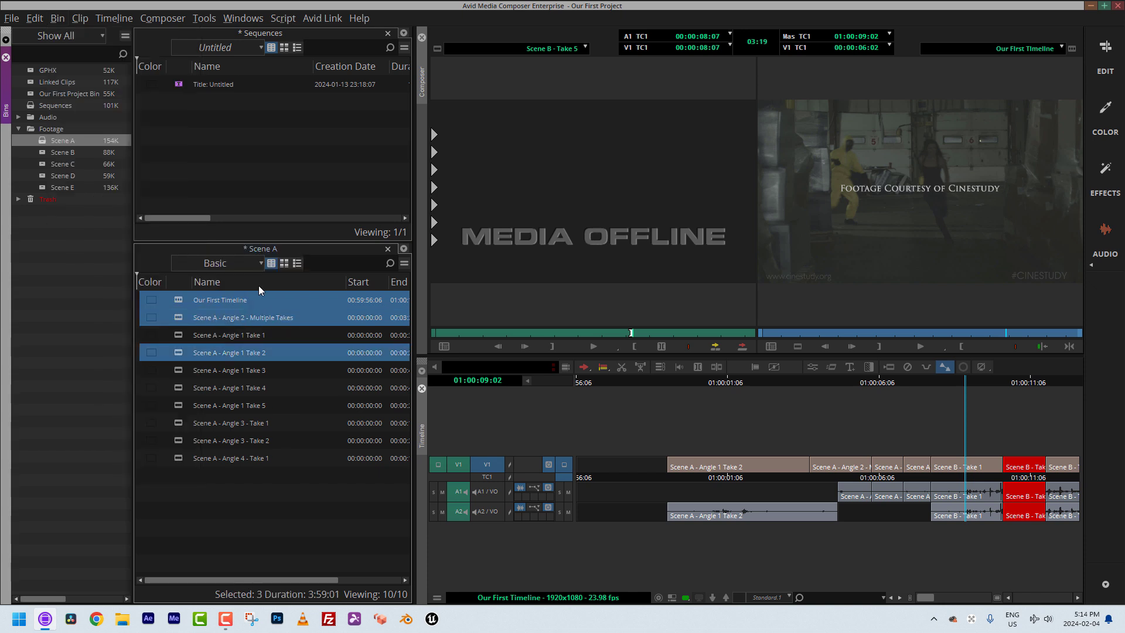
click(52, 19)
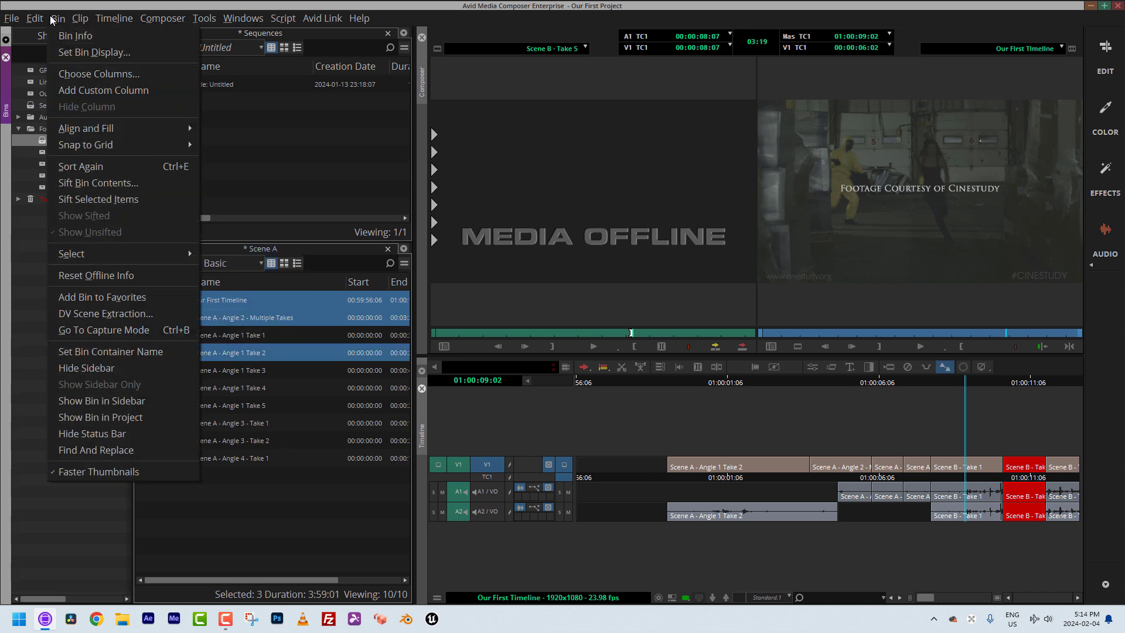
mouse_move(95, 253)
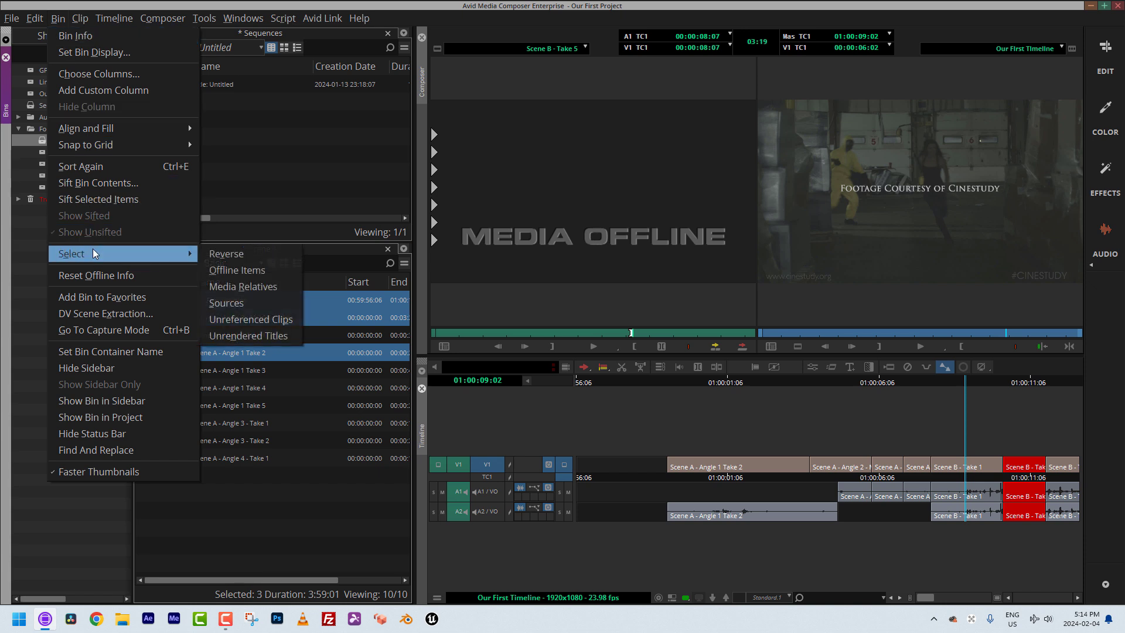
click(226, 254)
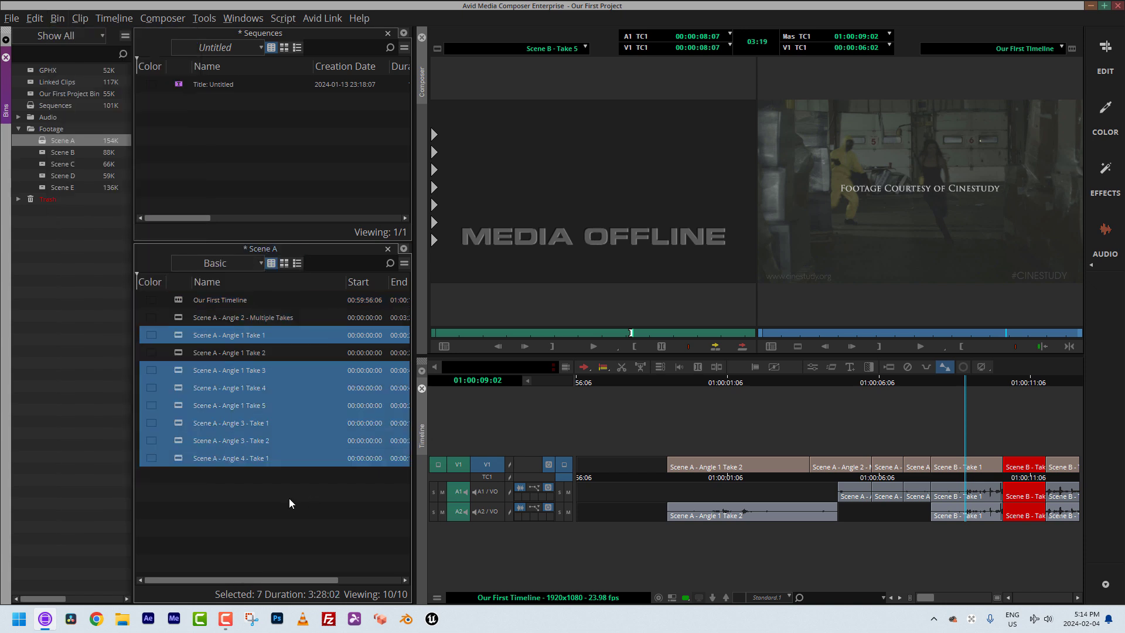
Delete only the associated media files of the selected Scene A clips, Audio and DNxHR LB (1920x1080), keeping the master clips.
key(Delete)
click(485, 247)
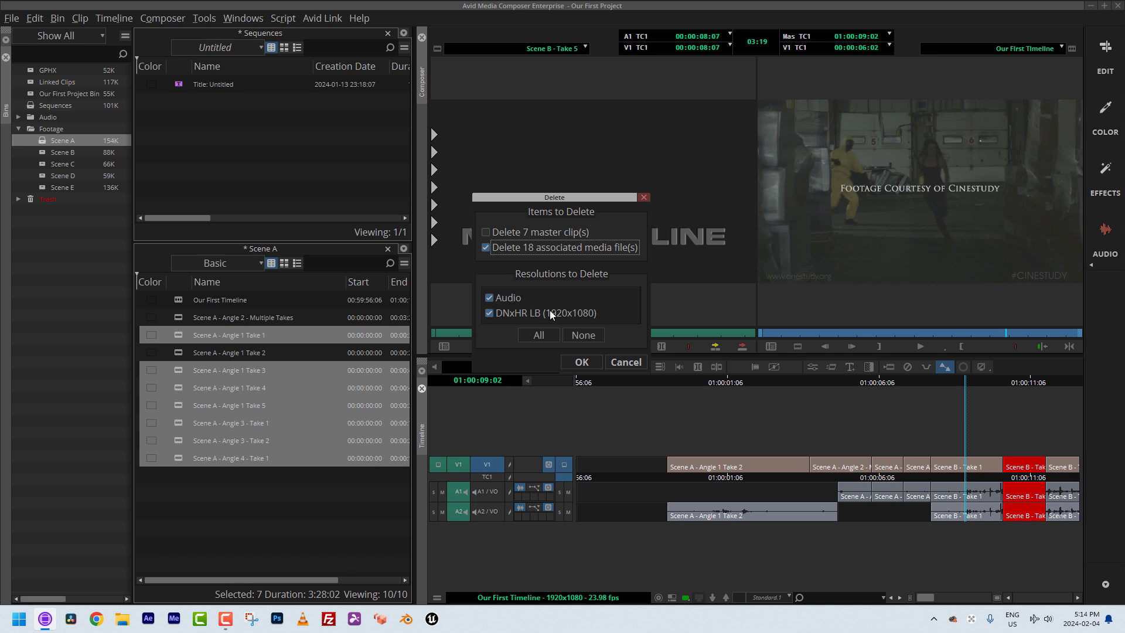
click(582, 362)
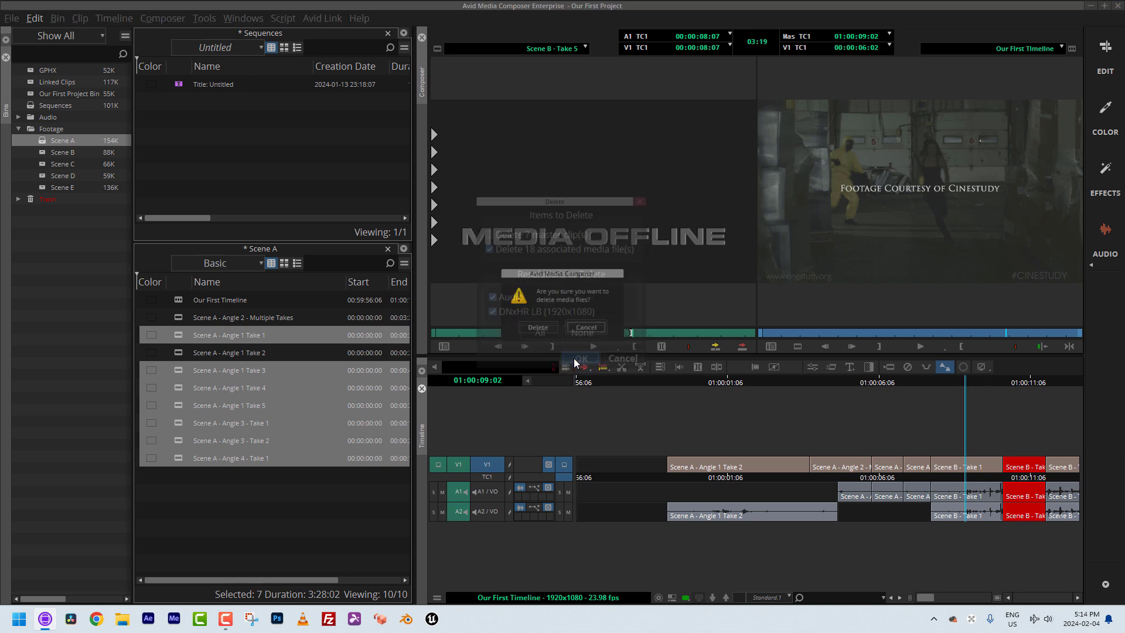
click(544, 329)
Play and scrub the sequence over Scene A - Angle 1 Take 2, parking the playhead at 01:00:00:21.
click(706, 472)
key(space)
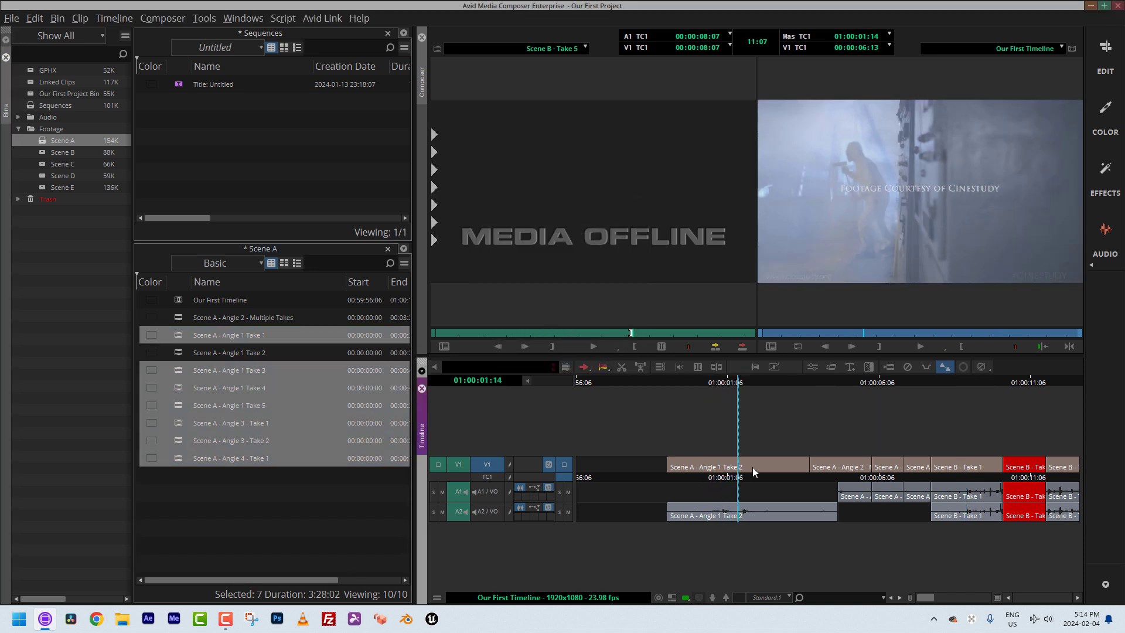
drag(754, 471, 720, 490)
Clear the bin selection and load the Scene A clips one by one, from Angle 2 - Multiple Takes down to Angle 3 - Take 2, for source viewing.
click(188, 504)
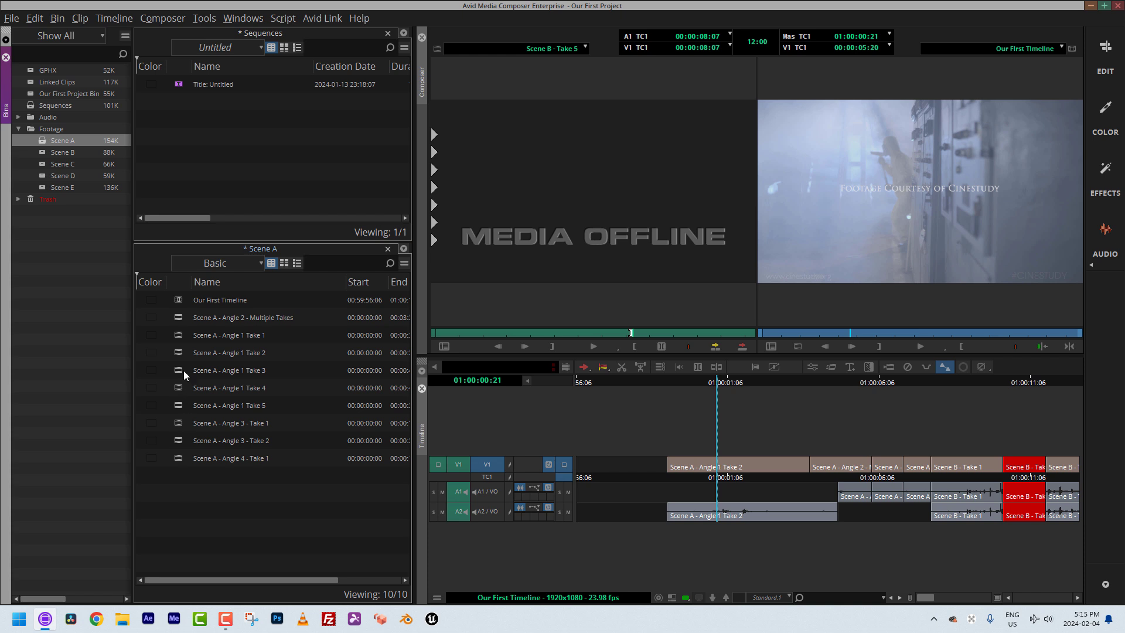
double_click(176, 316)
double_click(178, 335)
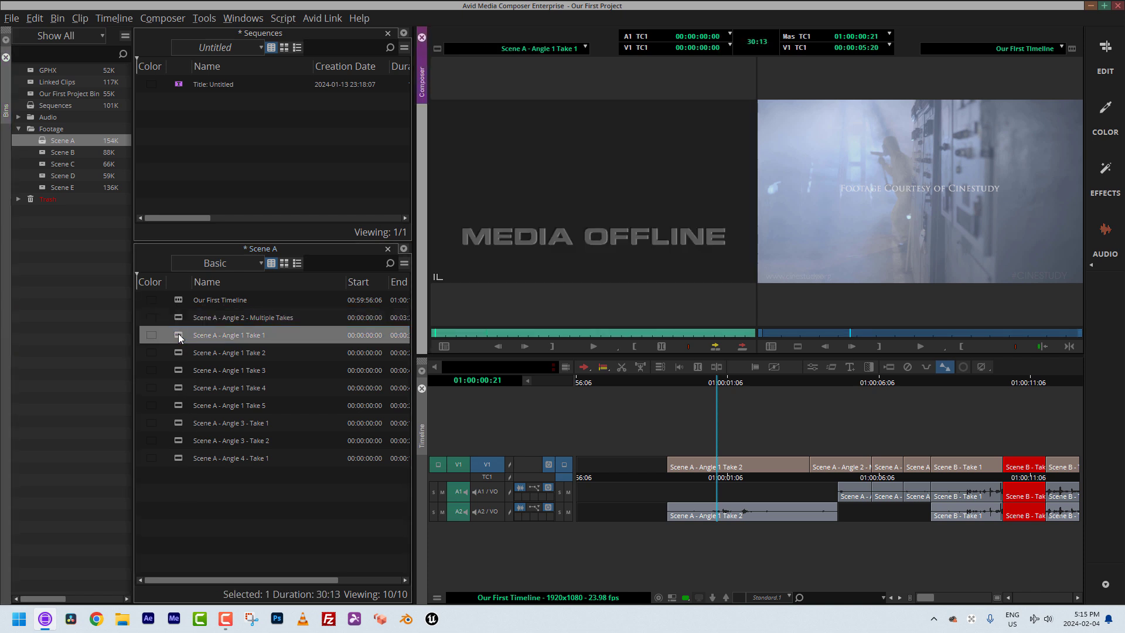
double_click(174, 351)
double_click(174, 367)
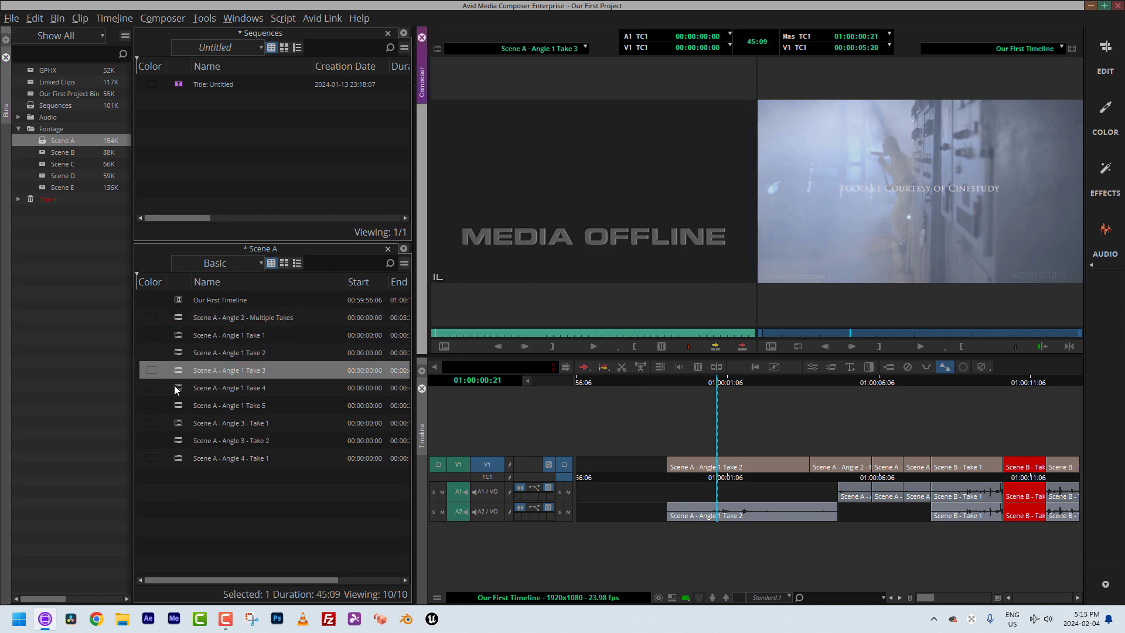
double_click(175, 387)
double_click(181, 404)
double_click(180, 423)
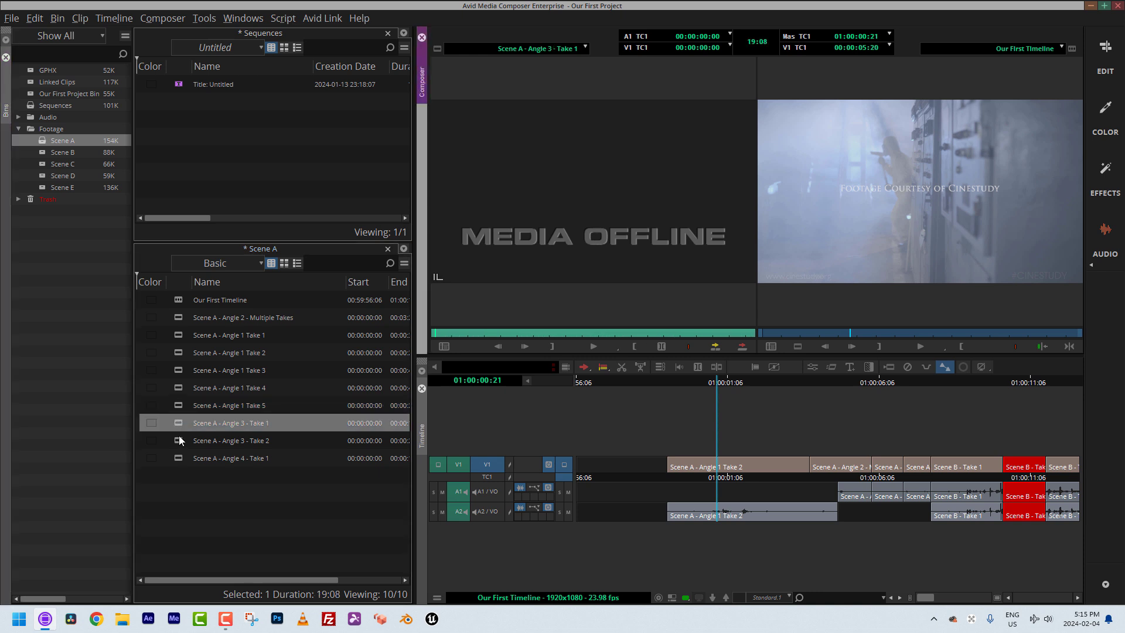
double_click(180, 440)
Go back up from Angle 3 - Take 1, checking Angle 1 Takes 5, 4 and 3 as source clips.
click(180, 424)
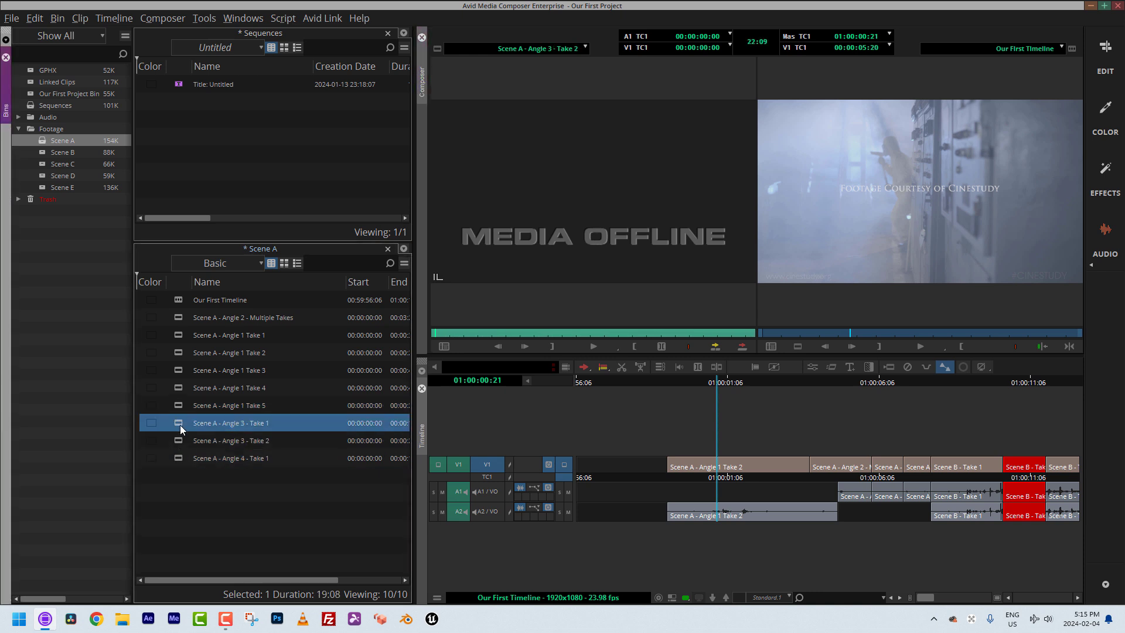
double_click(181, 405)
double_click(181, 388)
double_click(177, 369)
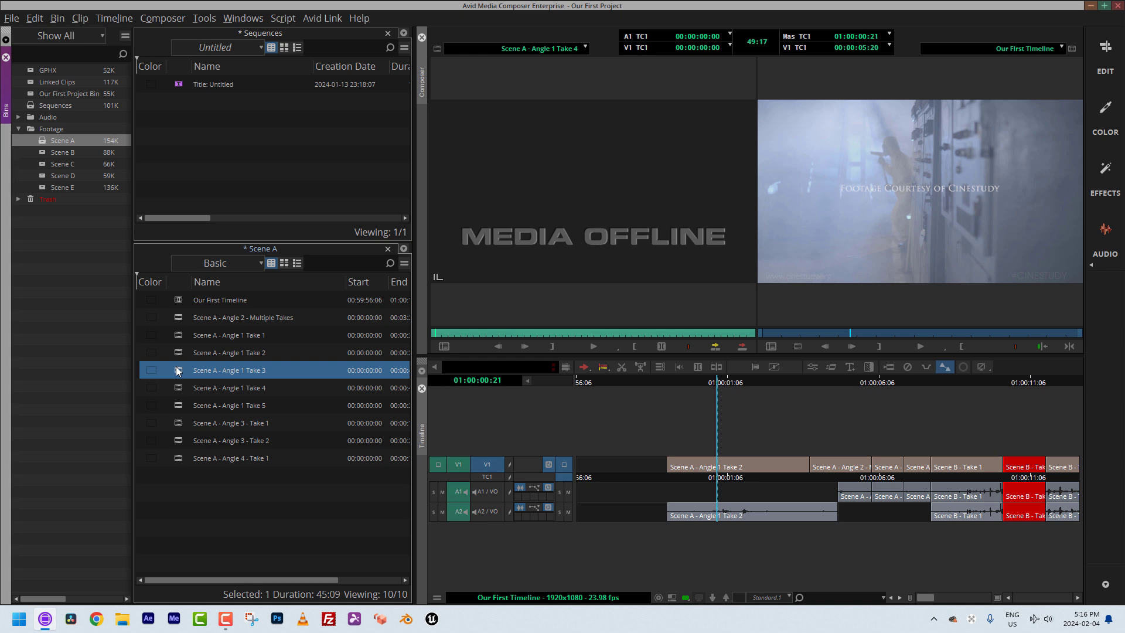
Clear the Scene A clip selection and bring up the bin's Select options.
click(246, 530)
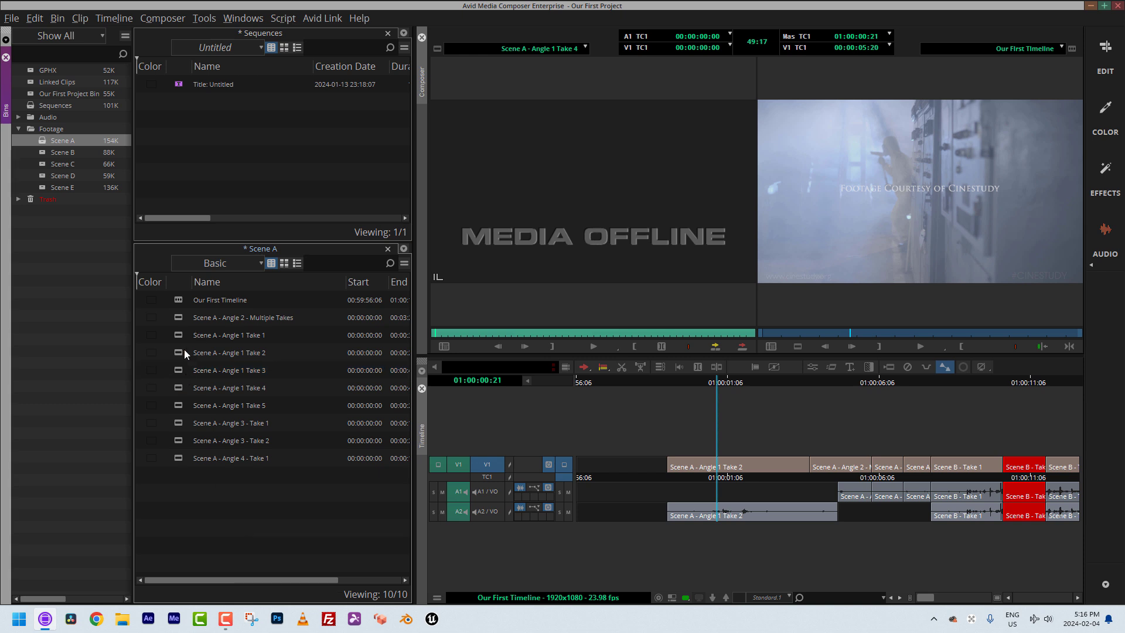
click(403, 264)
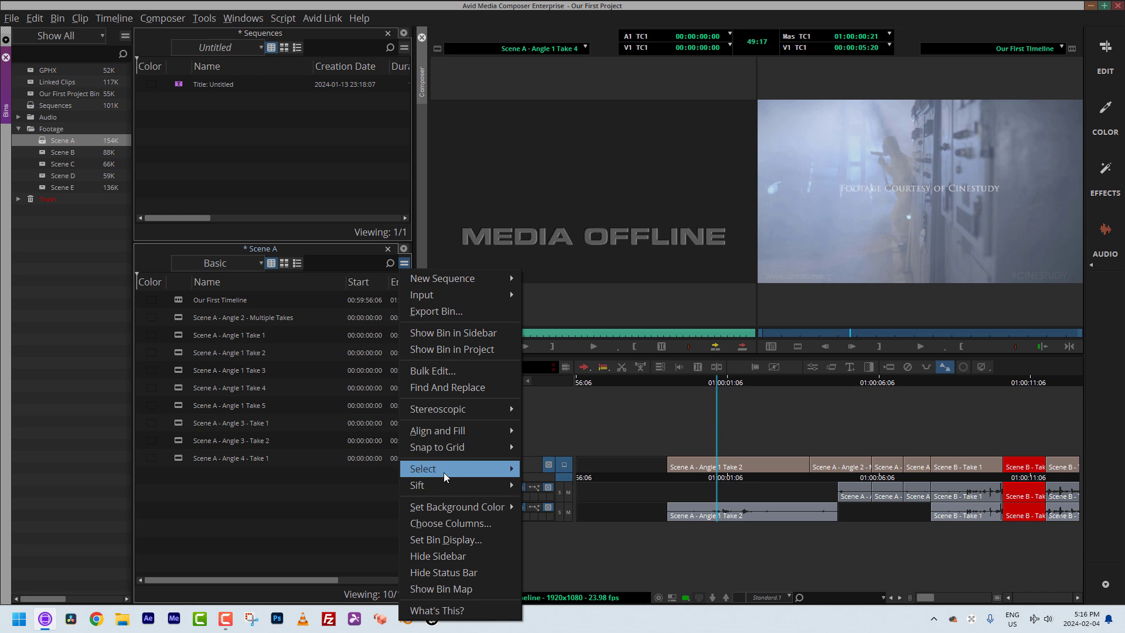
mouse_move(444, 472)
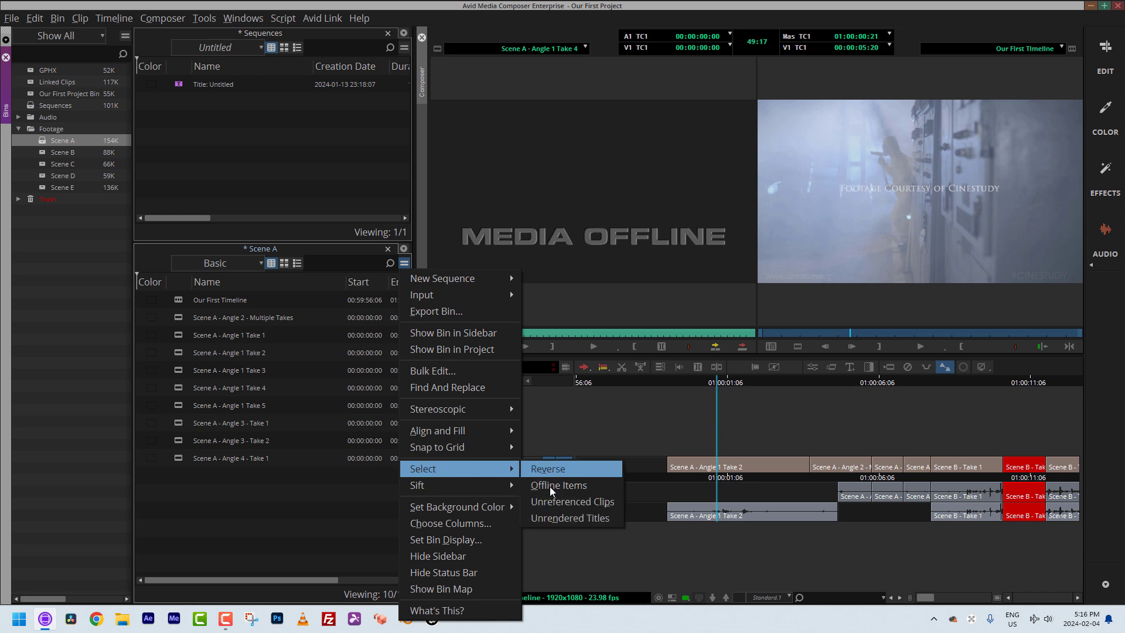